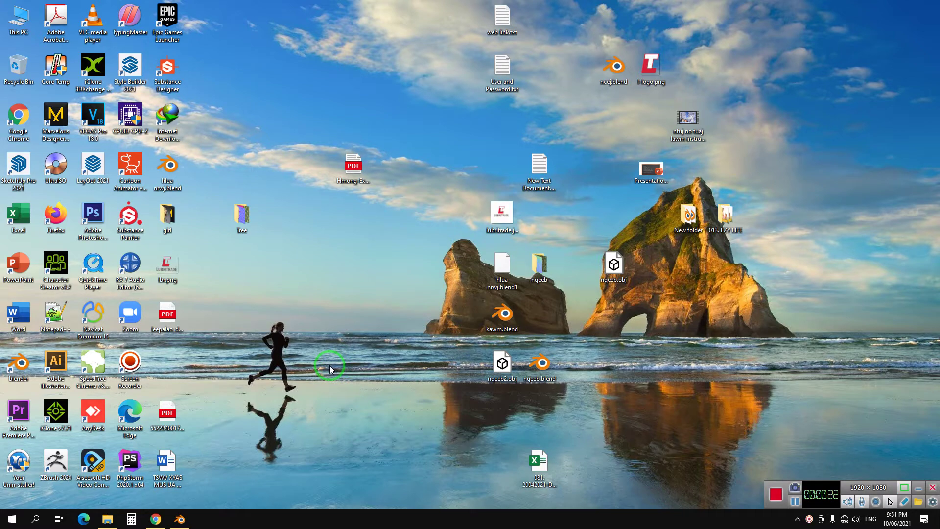
- Switch to Blender and scale the default cube down uniformly to about 0.18
click(180, 519)
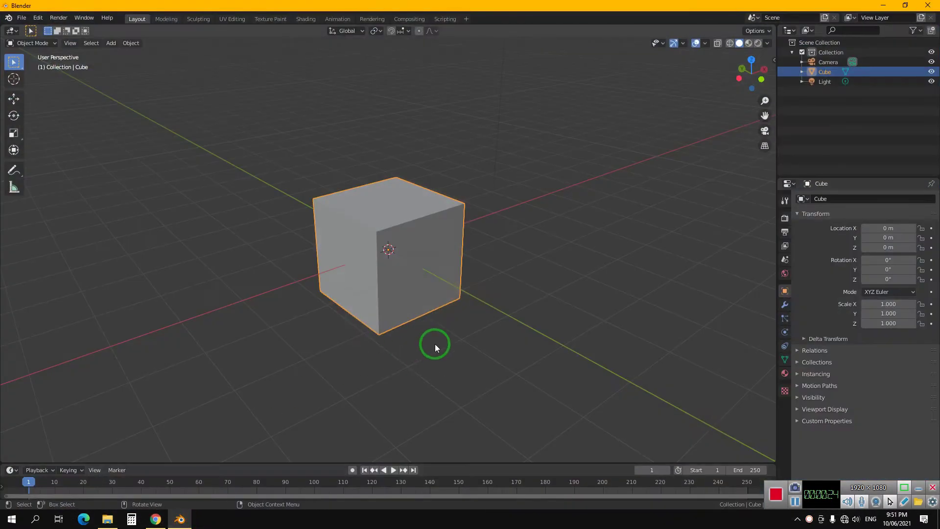
middle_drag(350, 325, 358, 344)
middle_drag(432, 324, 374, 317)
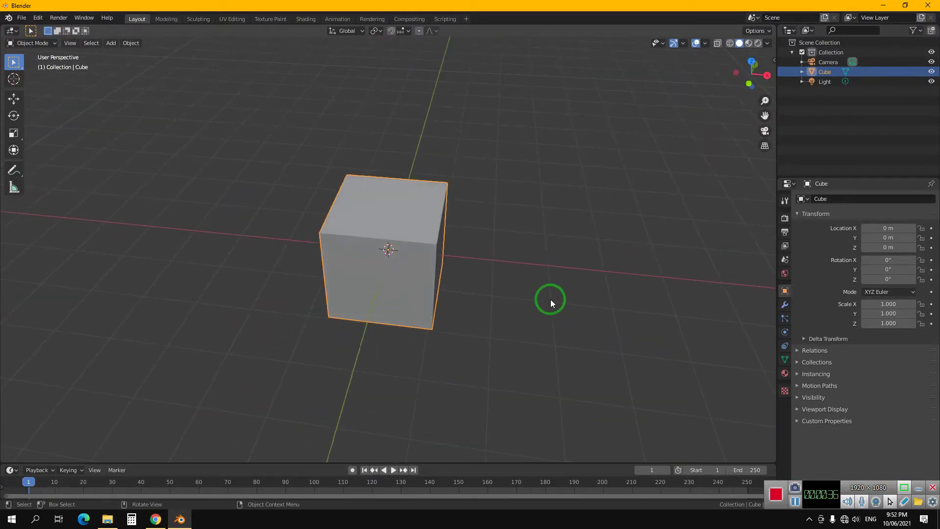
key(s)
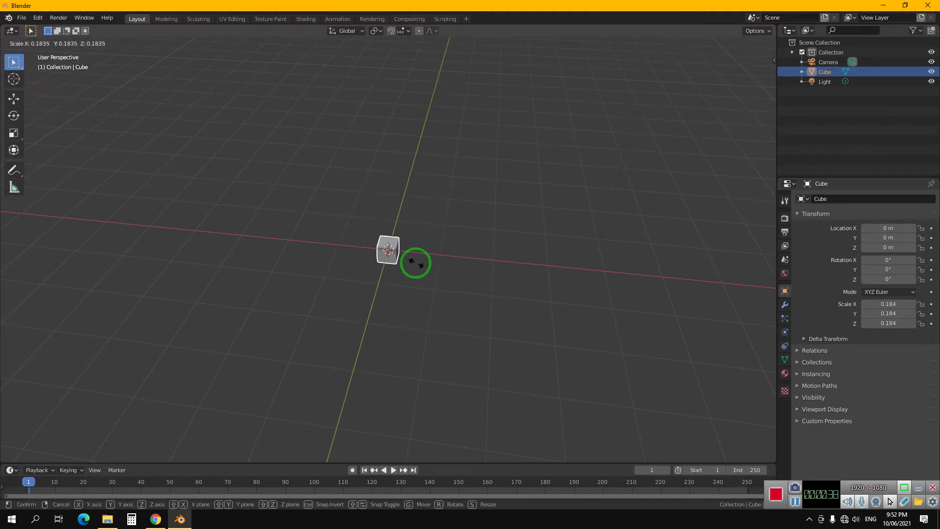
click(415, 264)
- Stretch the small cube along the X axis into a bar with an X scale of about 1.01
key(s)
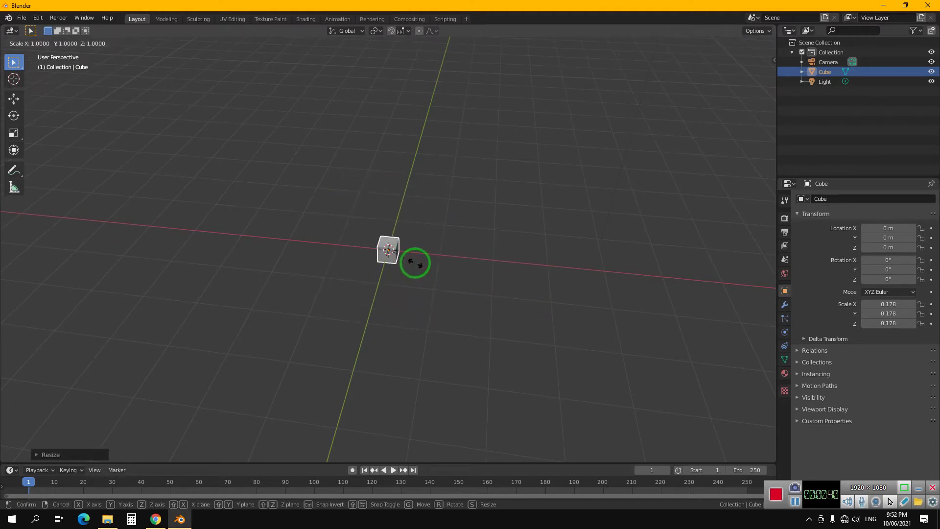
key(x)
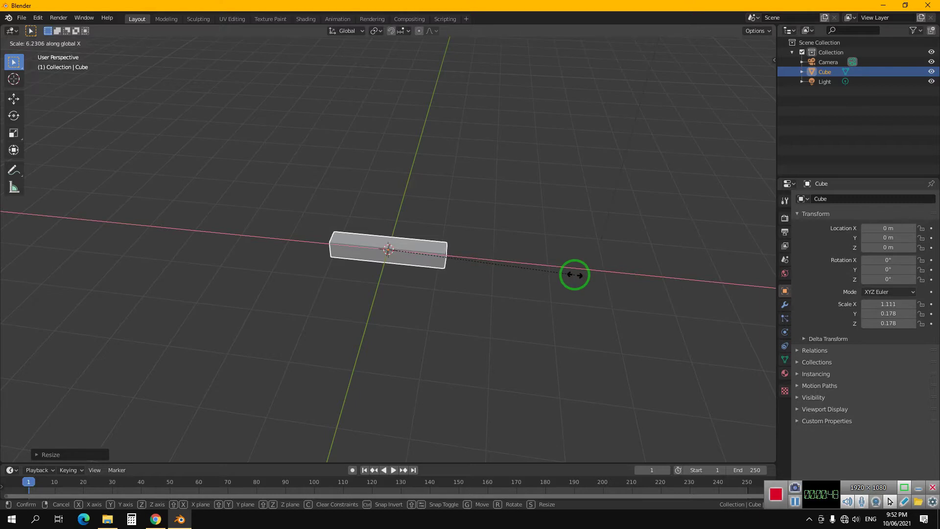
click(557, 272)
- Scale the bar along Y to about 0.18 and flatten it along Z to about 0.11
scroll(404, 292, up, 3)
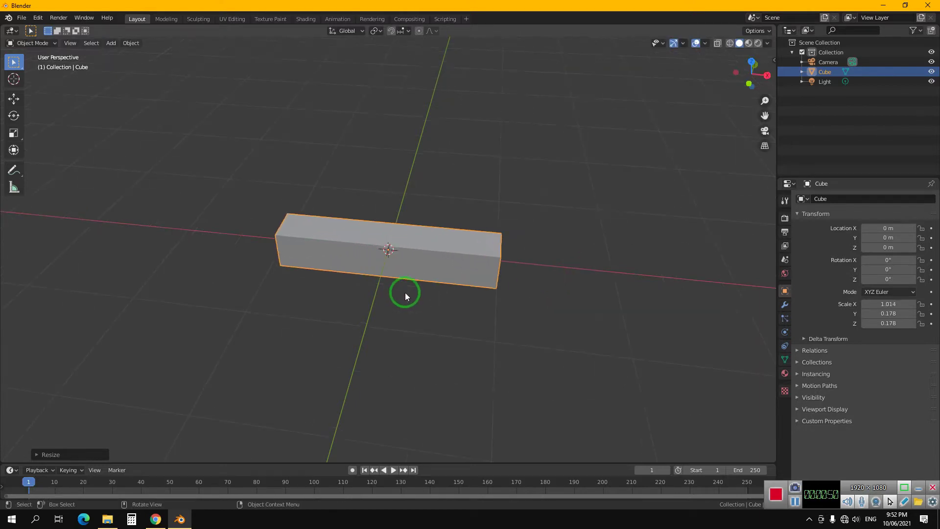
middle_drag(404, 292, 496, 303)
key(s)
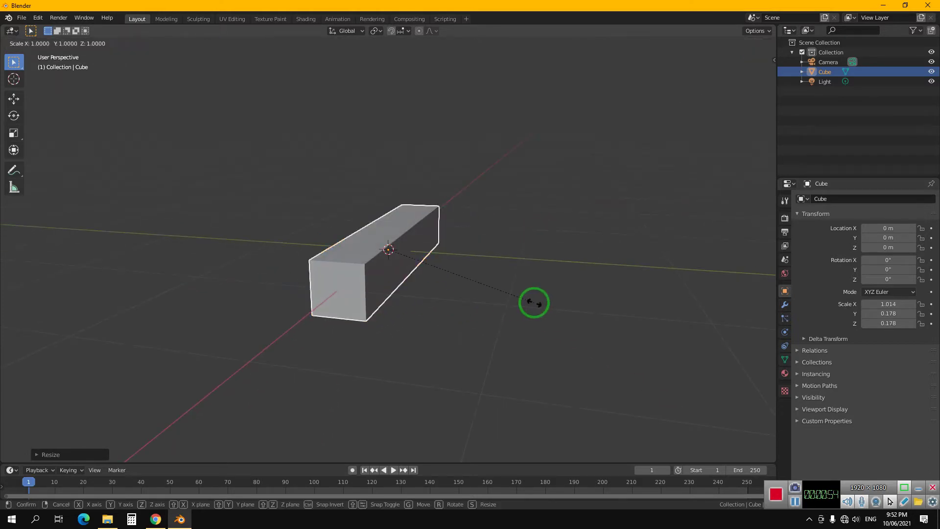
key(y)
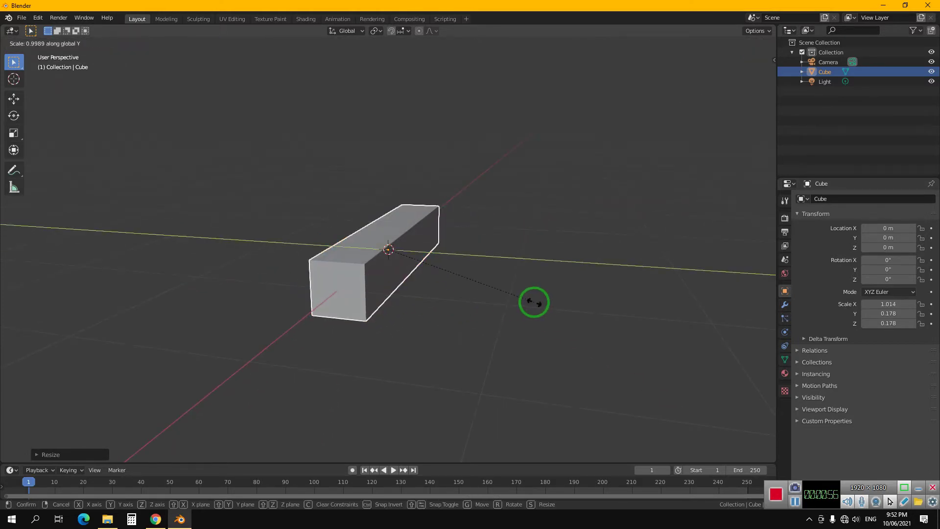
click(533, 302)
key(s)
key(z)
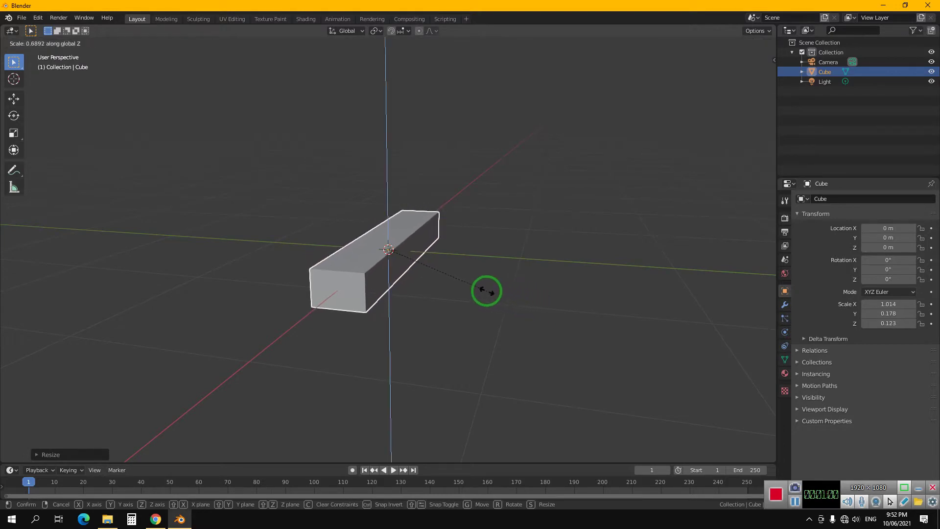
click(476, 288)
- Shorten the bar along the X axis to a scale of about 0.82
middle_drag(356, 298, 524, 313)
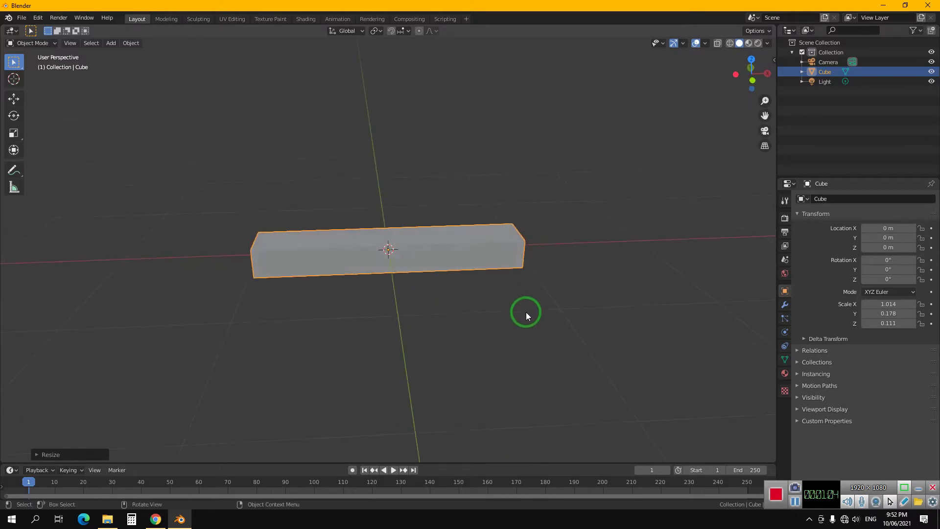
key(s)
key(x)
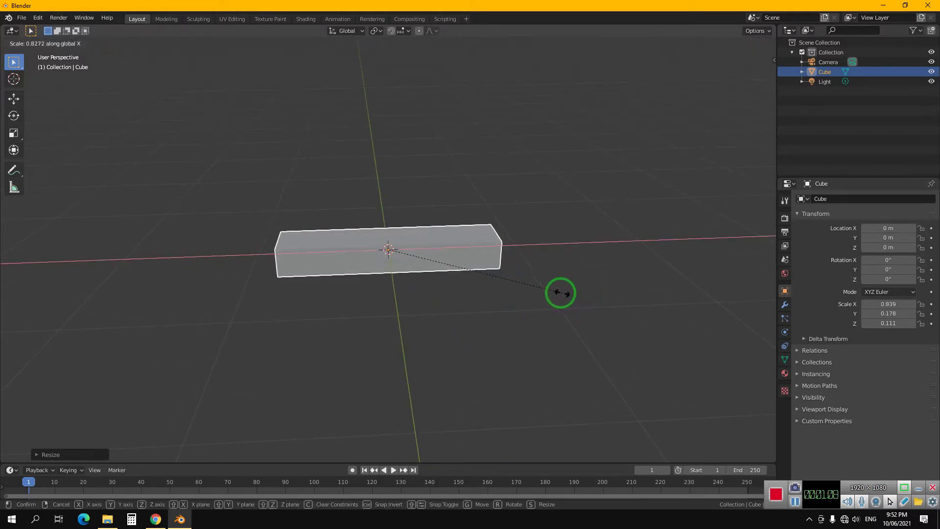
click(558, 294)
- Apply the bar's scale and enter Edit Mode on its mesh
mouse_move(419, 320)
middle_down()
mouse_move(529, 305)
mouse_move(426, 307)
middle_up()
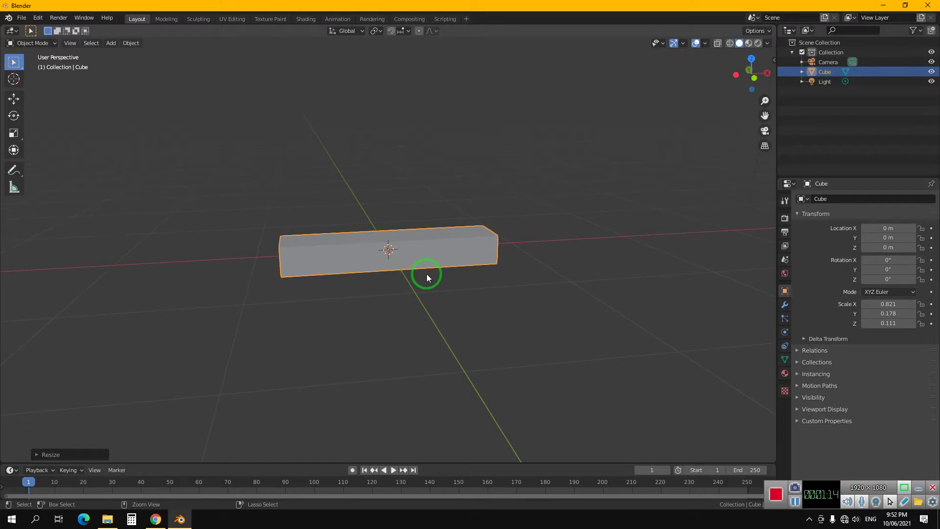
key(ctrl+a)
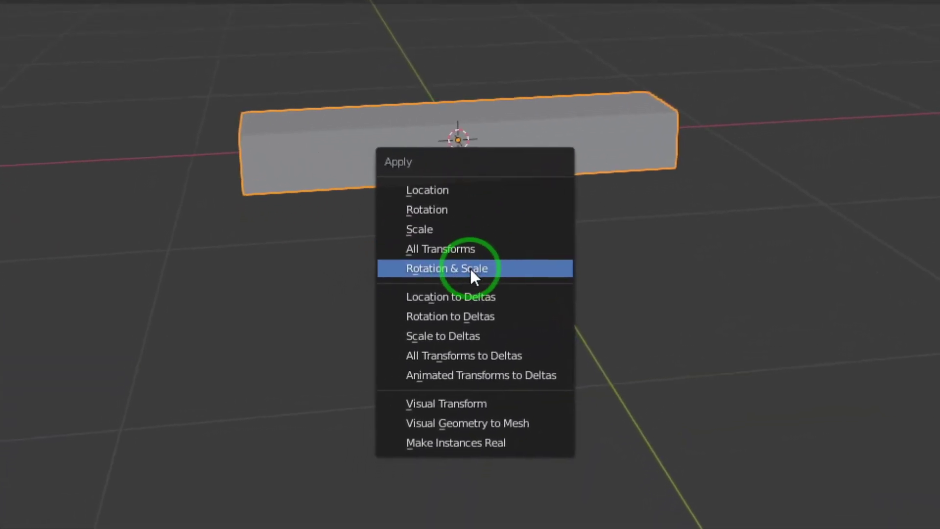
click(456, 228)
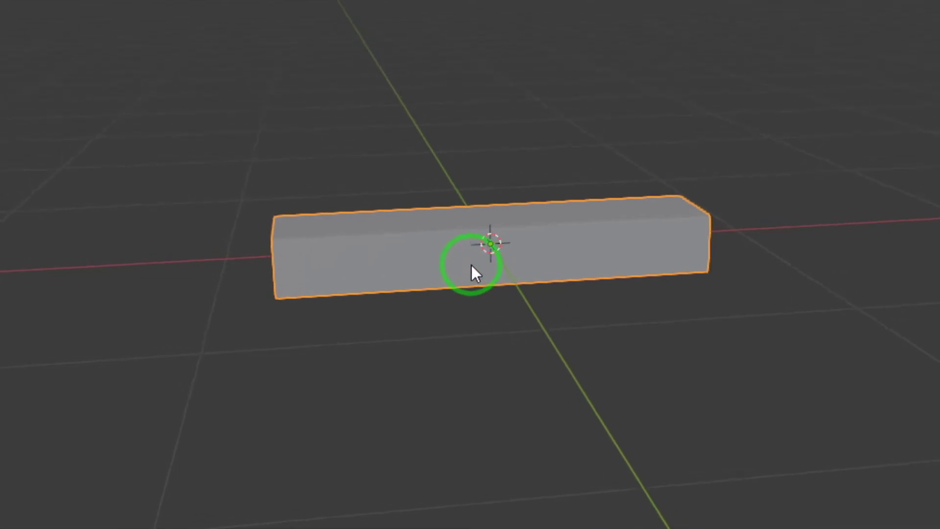
key(Tab)
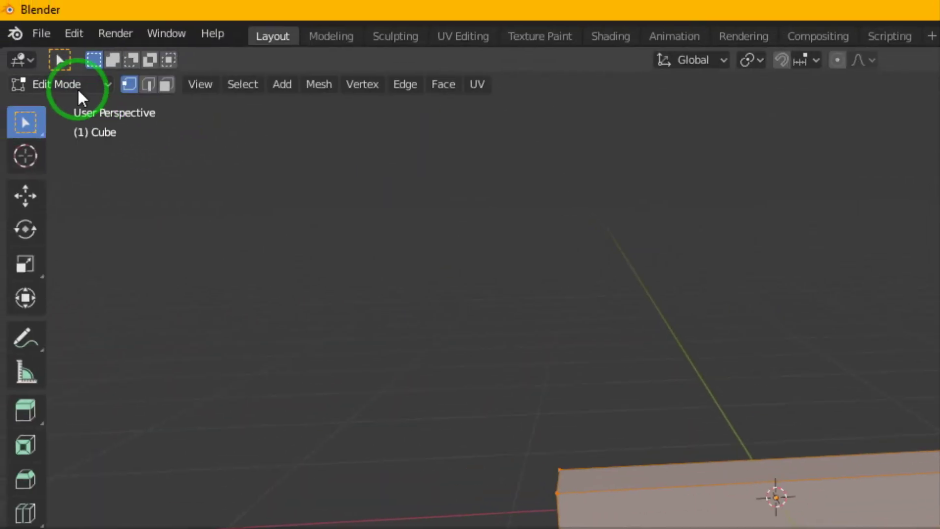
click(78, 87)
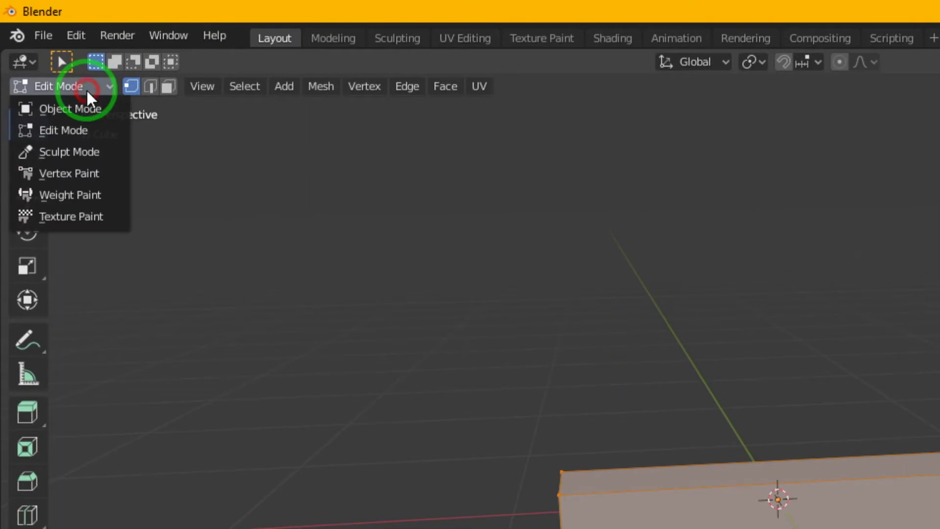
click(68, 86)
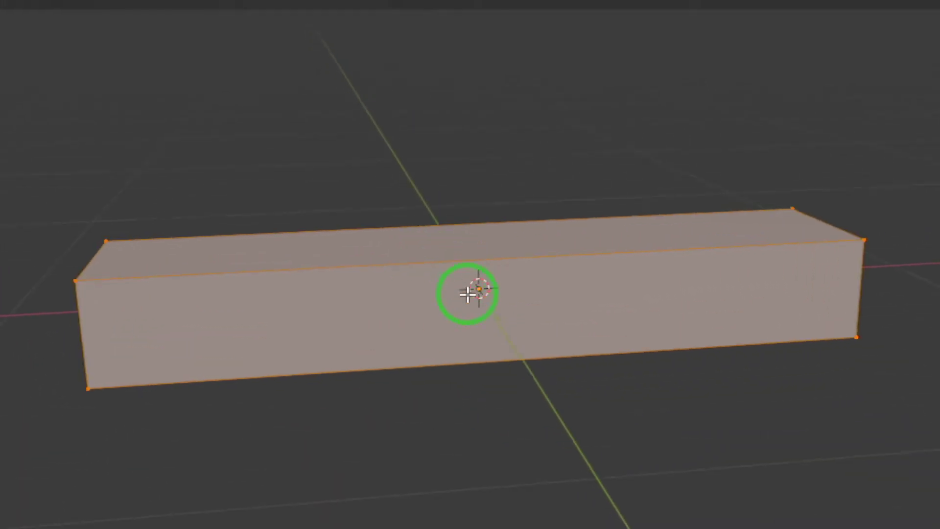
- Inset the bar's underside face with a thin border and shape the inner face into a recess with sloping walls
middle_drag(467, 294, 471, 264)
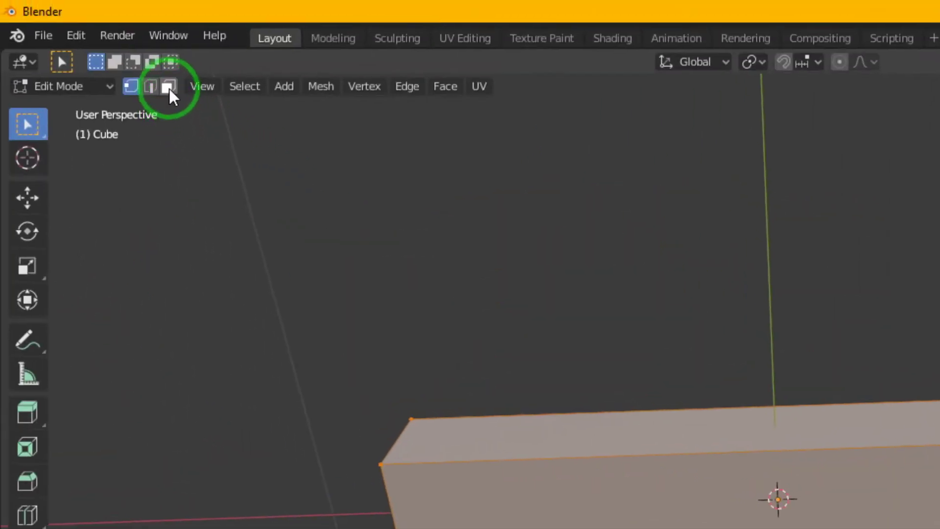
click(167, 87)
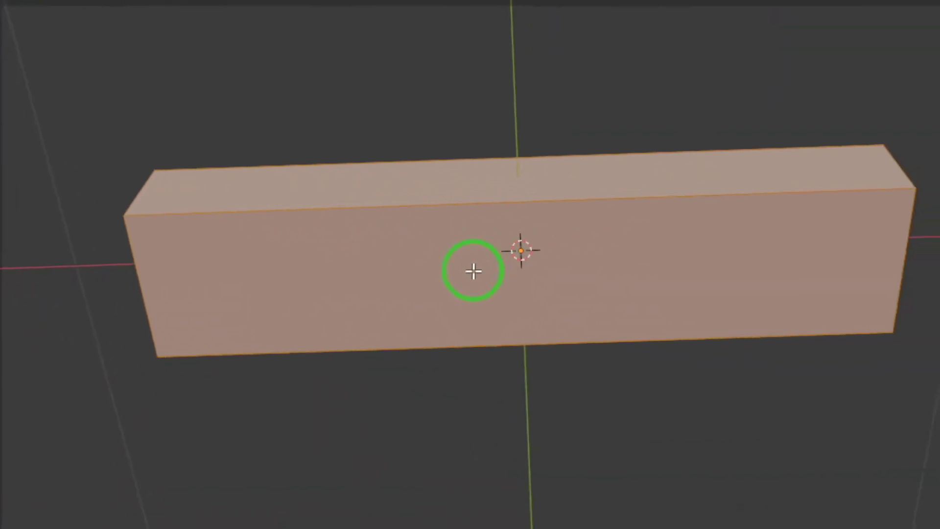
click(730, 500)
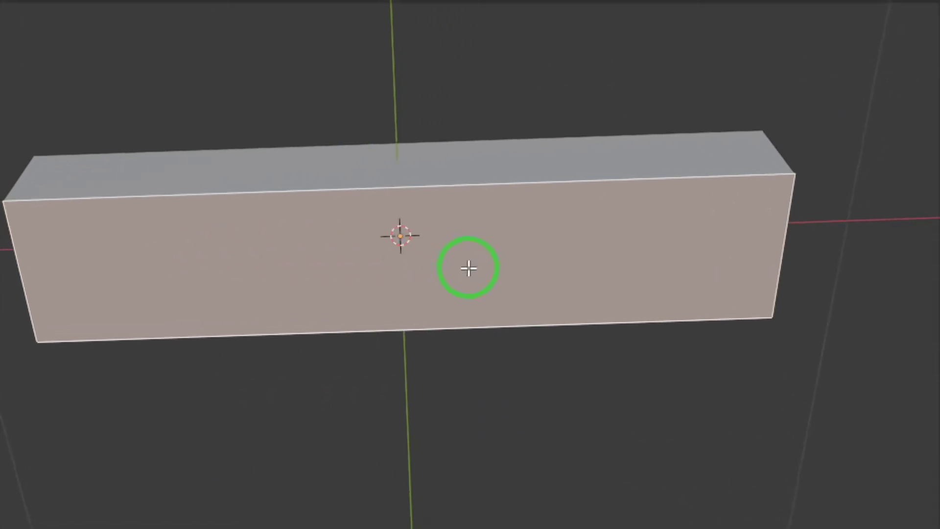
key(i)
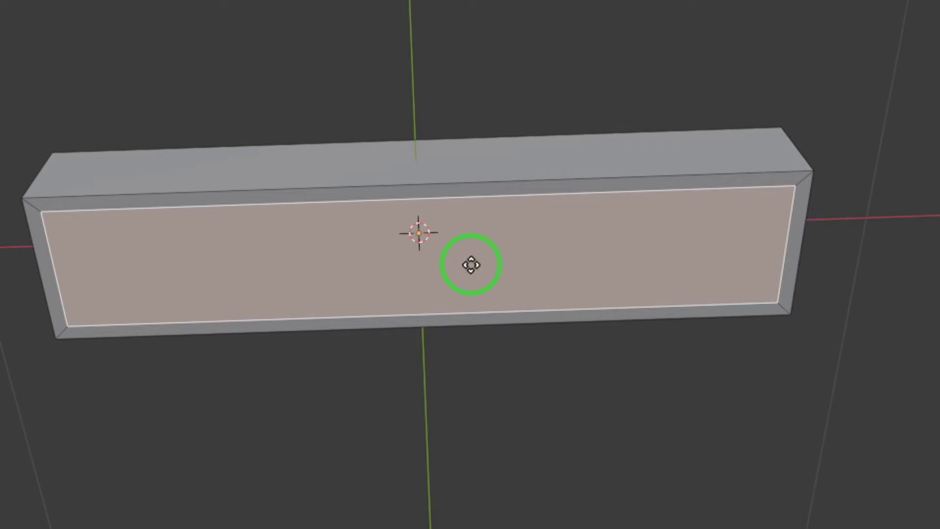
mouse_move(471, 265)
middle_down()
mouse_move(472, 248)
mouse_move(464, 254)
mouse_move(472, 256)
mouse_move(477, 301)
mouse_move(474, 262)
mouse_move(504, 260)
mouse_move(460, 264)
mouse_move(471, 265)
middle_up()
key(s)
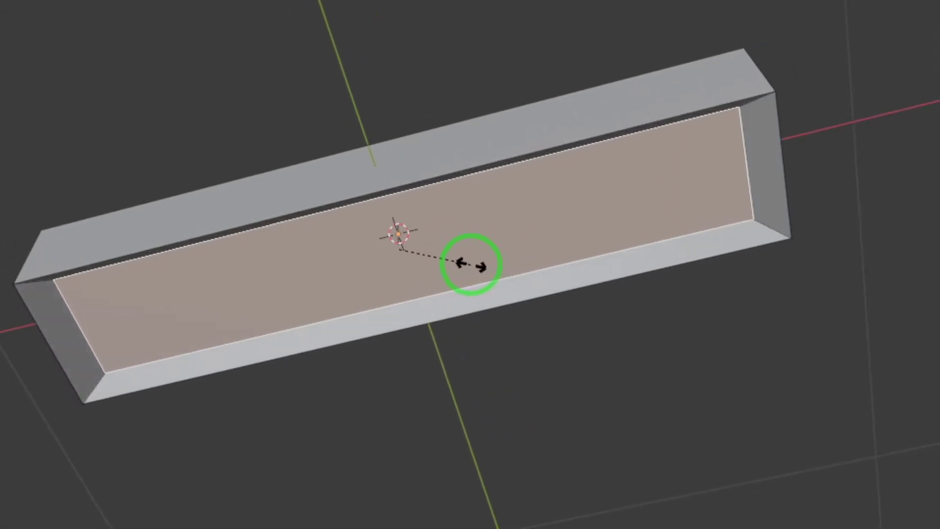
click(471, 265)
- Add one crosswise loop cut around the middle of the bar, working in edge selection mode
middle_drag(470, 274, 432, 196)
middle_drag(611, 190, 470, 258)
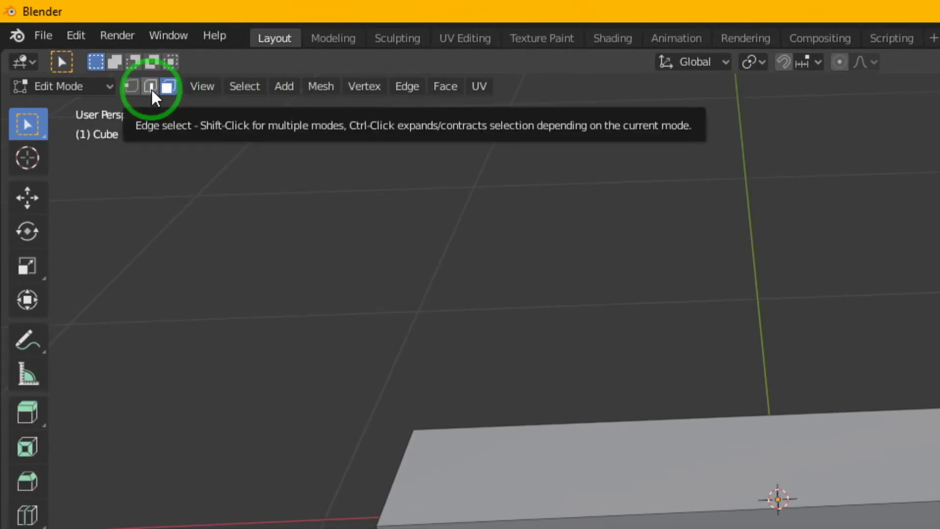
click(151, 90)
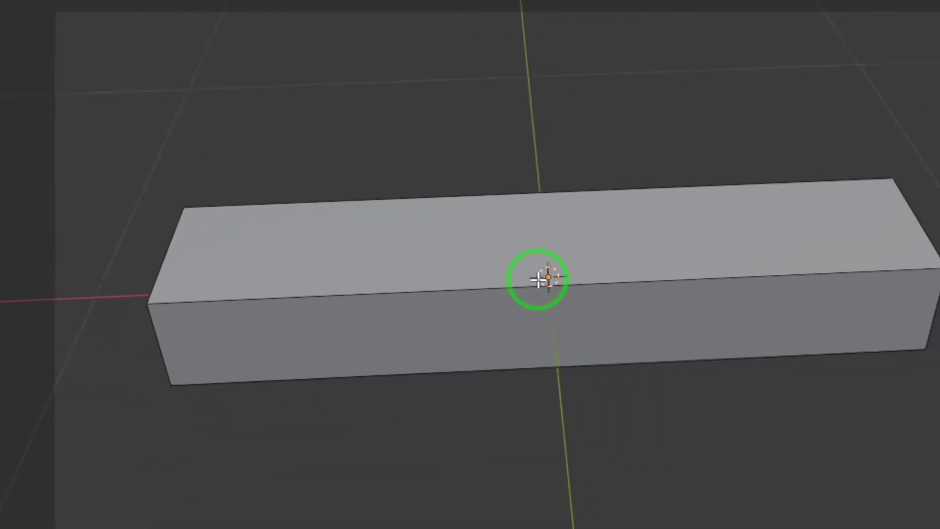
click(560, 285)
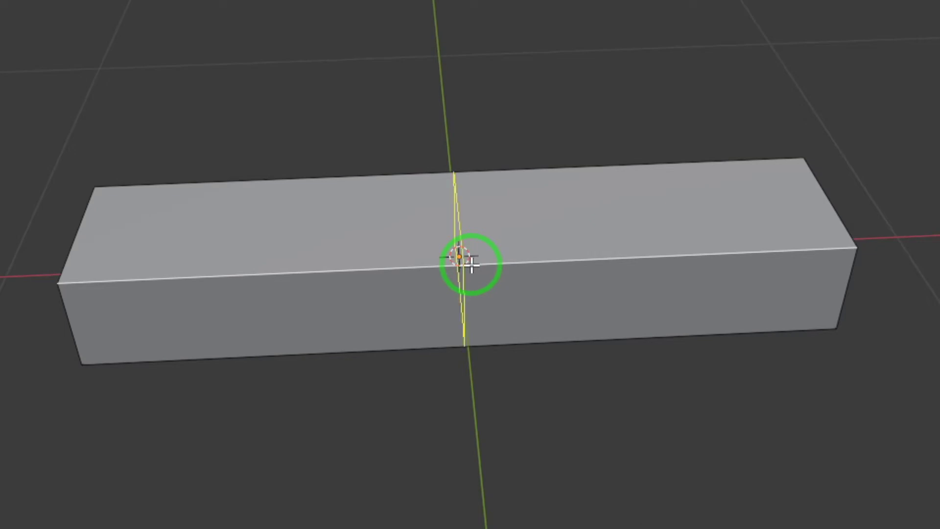
click(471, 265)
- Raise the middle edge loop along the Z axis so the bar bends into a peaked arch
mouse_move(471, 265)
middle_down()
mouse_move(450, 266)
mouse_move(478, 277)
mouse_move(470, 250)
mouse_move(466, 273)
mouse_move(471, 265)
middle_up()
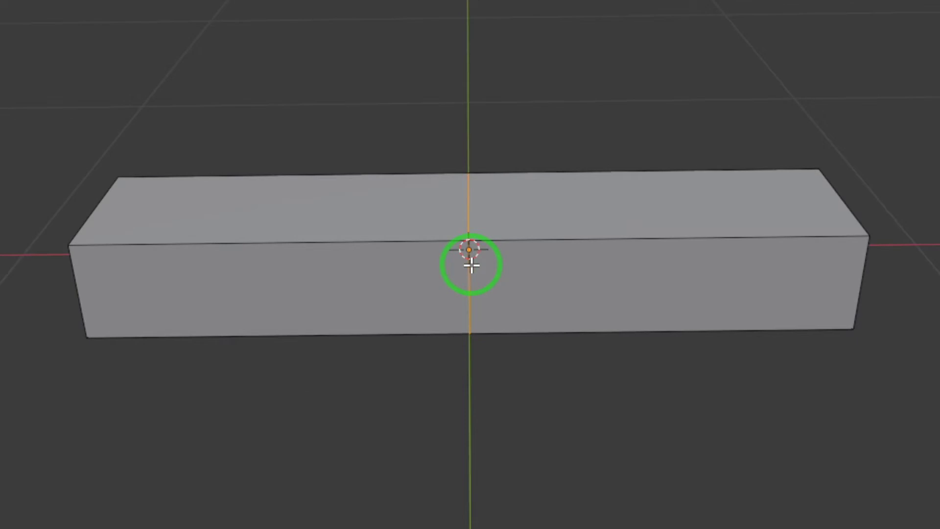
drag(471, 264, 471, 142)
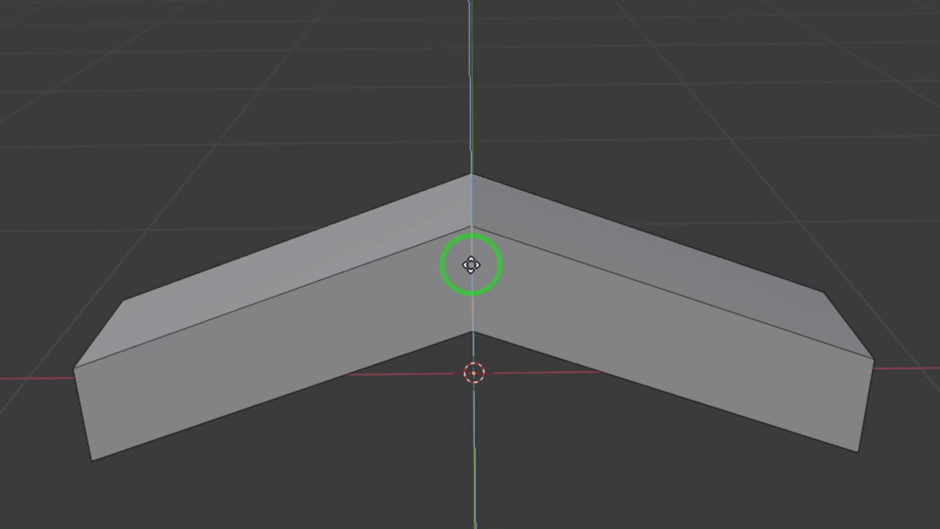
drag(471, 265, 473, 267)
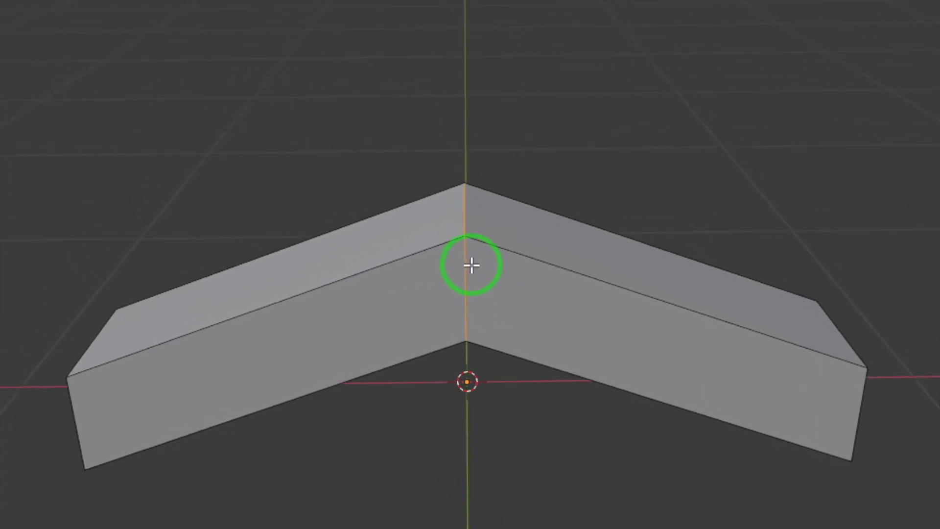
- Bevel the raised middle edge loop with 6 segments, wide enough to round most of the arch
key(ctrl+b)
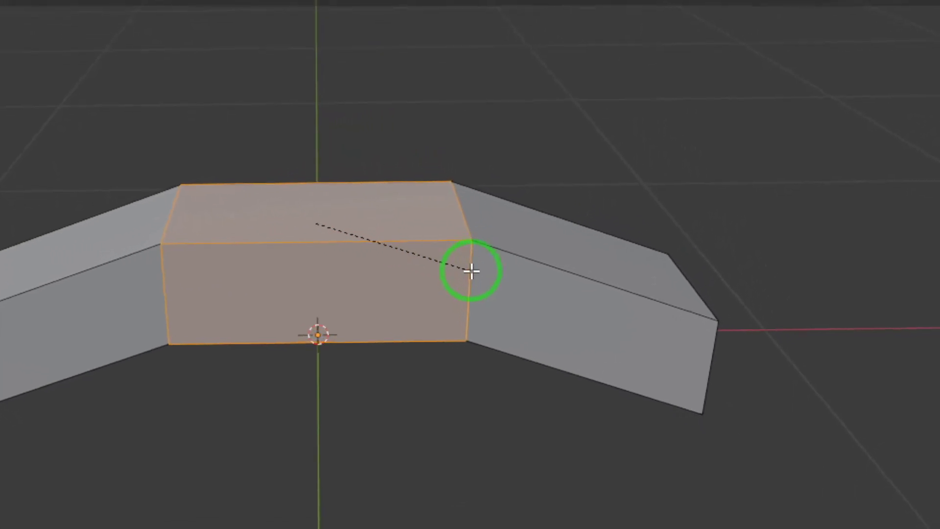
scroll(471, 265, up, 1)
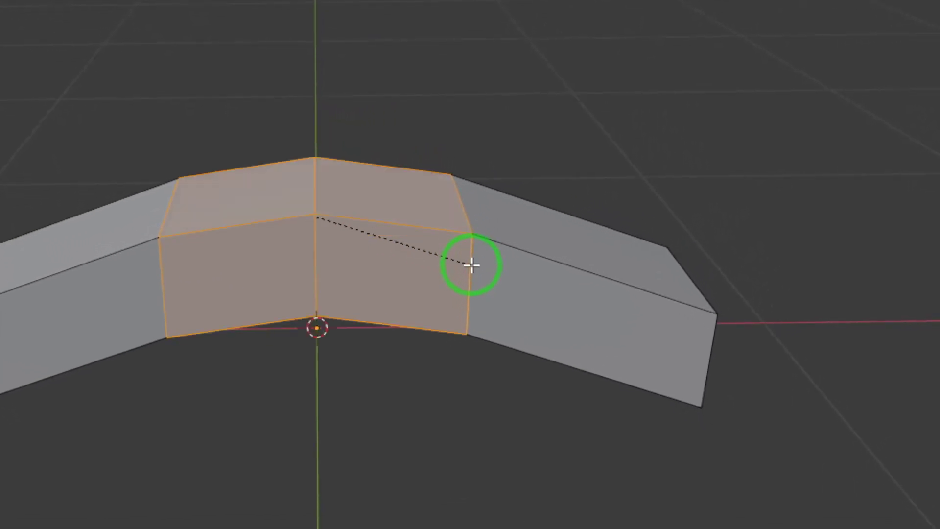
scroll(470, 265, up, 2)
scroll(471, 265, up, 2)
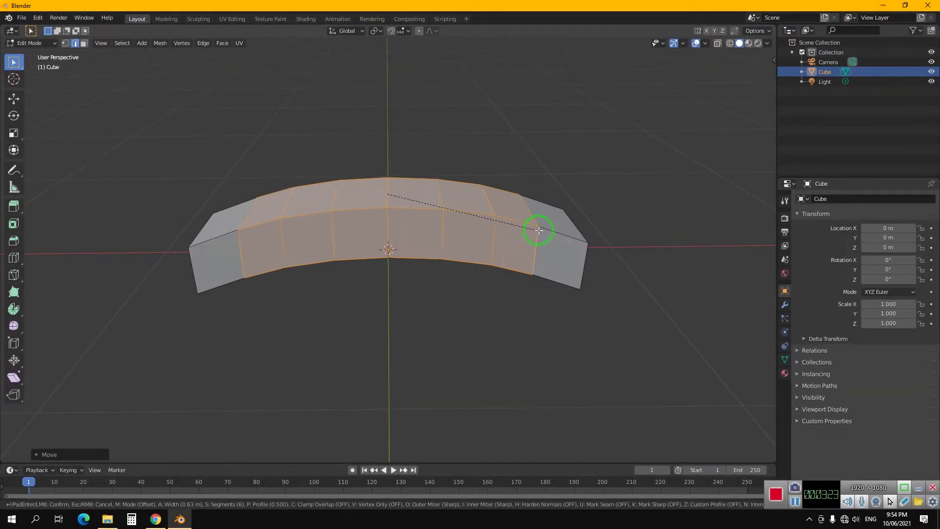
click(564, 235)
- Return to Object Mode and apply Shade Smooth to the arched bar
middle_drag(485, 274, 157, 122)
key(Tab)
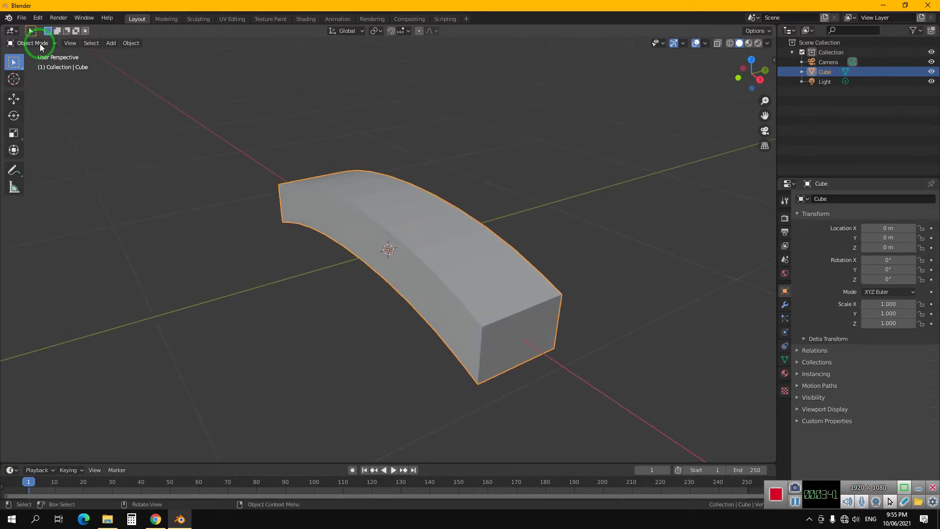
middle_drag(280, 239, 296, 264)
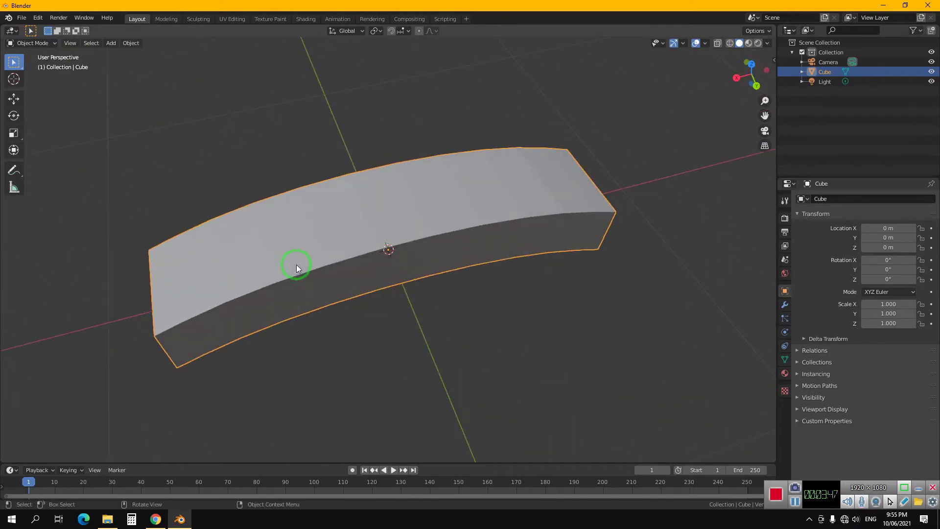
right_click(304, 241)
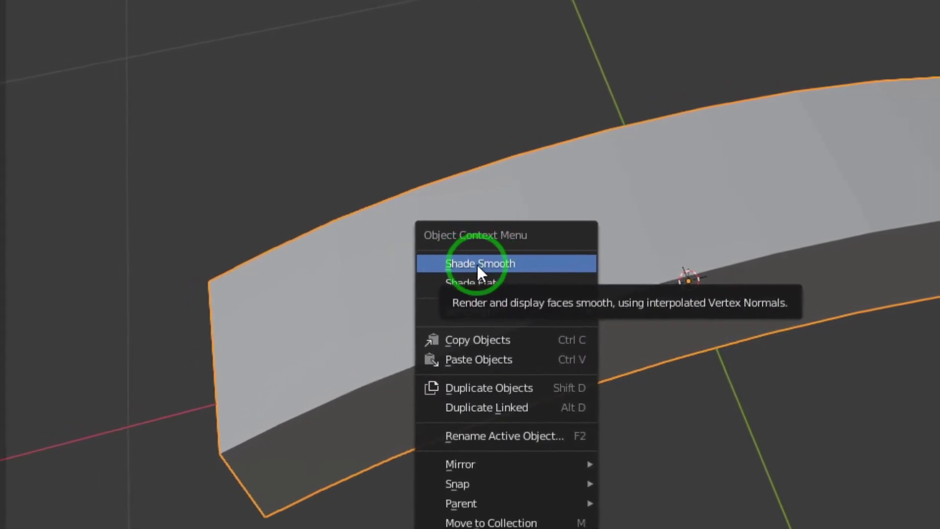
click(471, 263)
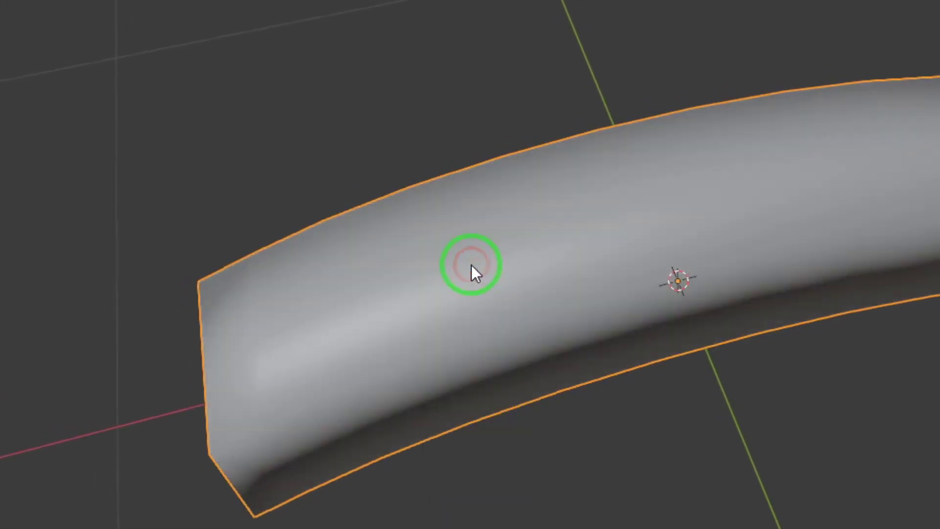
- Enable Auto Smooth in the normals settings of the arched bar's mesh
mouse_move(477, 254)
middle_down()
mouse_move(357, 277)
mouse_move(486, 262)
mouse_move(464, 266)
mouse_move(475, 267)
middle_up()
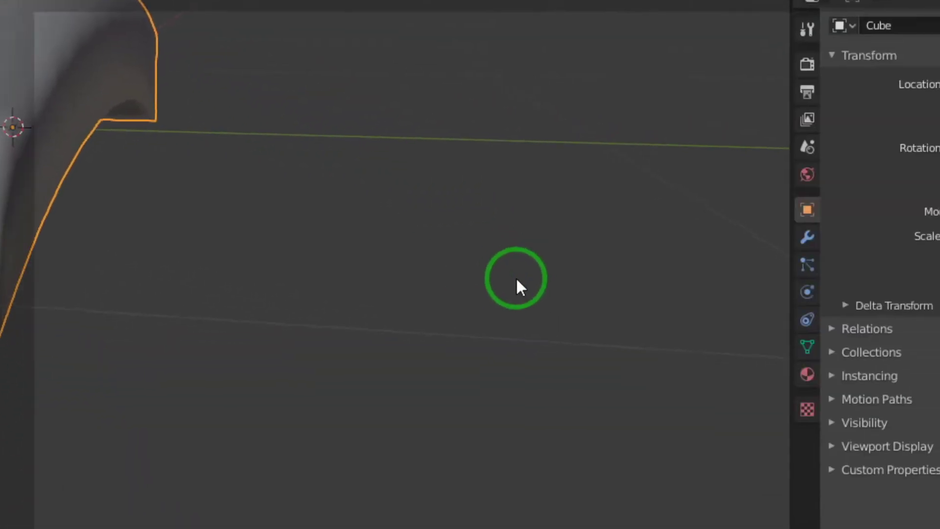
click(639, 284)
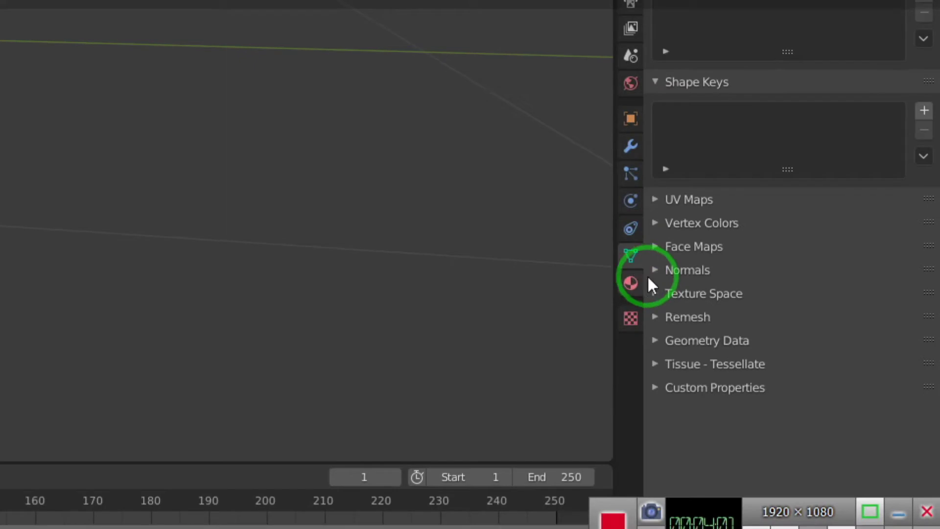
click(655, 265)
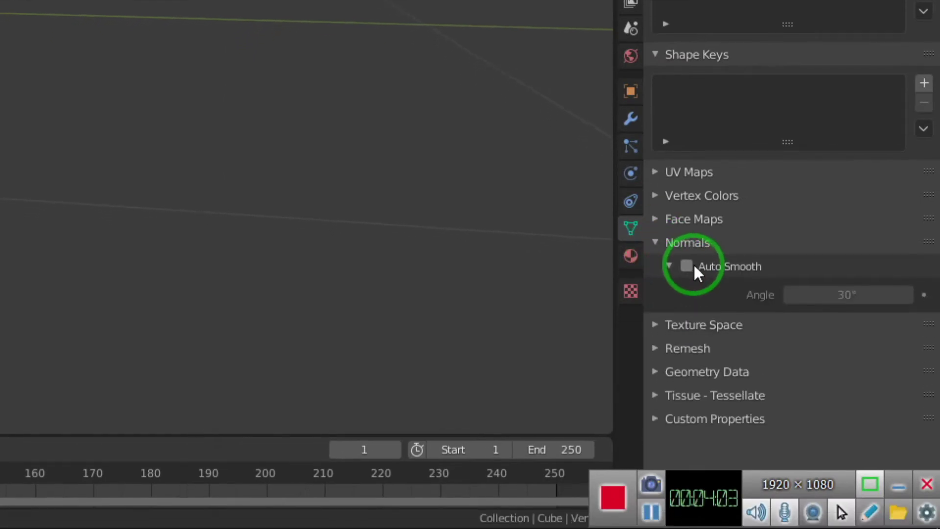
click(687, 266)
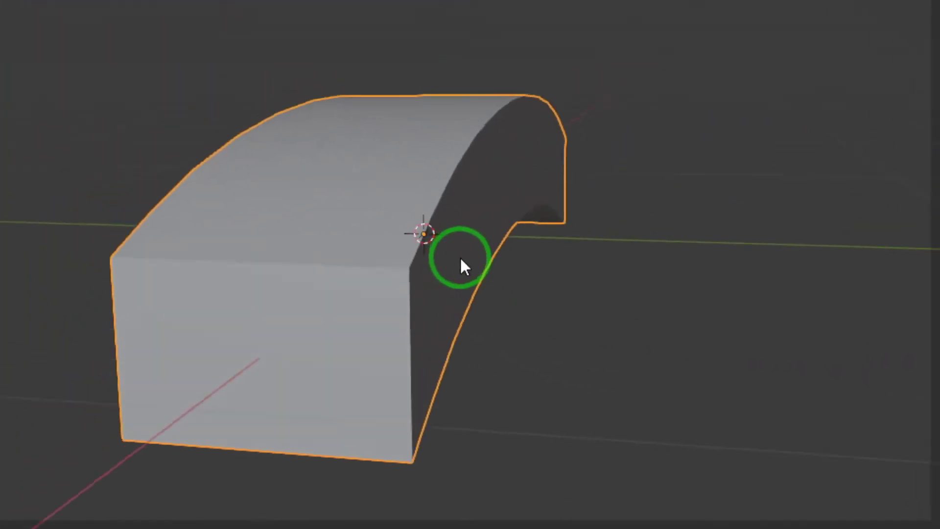
middle_drag(470, 285, 472, 266)
- In Edit Mode, select the inset edge loop on the bar's underside and bevel it with 1 segment, about 0.009 m wide
middle_drag(411, 231, 425, 315)
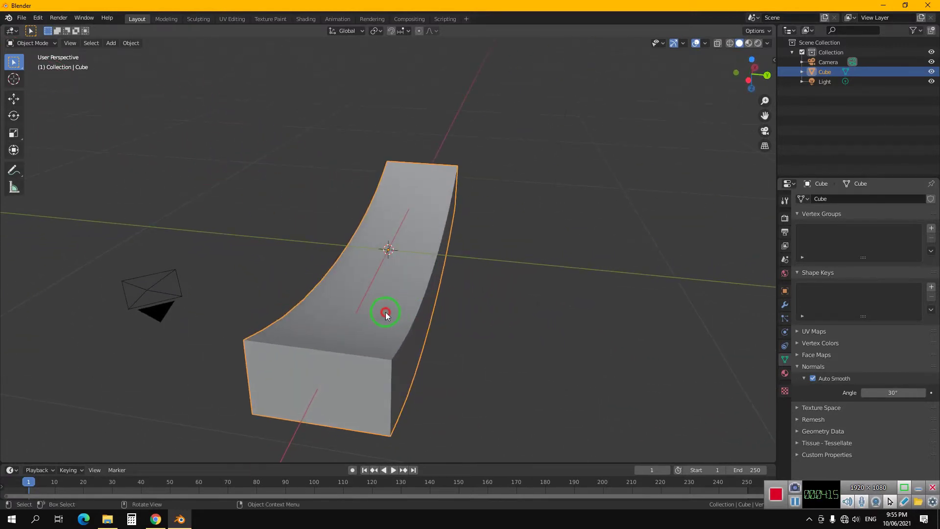
key(Tab)
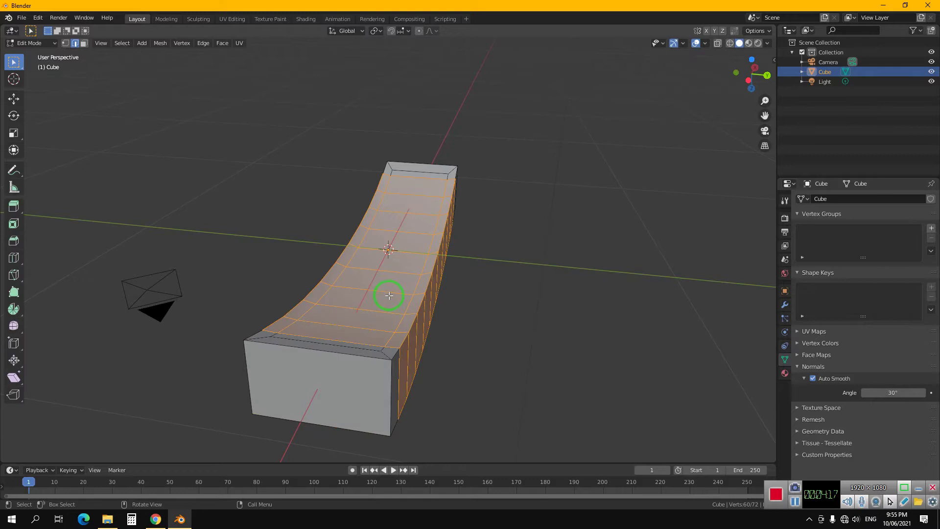
middle_drag(393, 283, 515, 238)
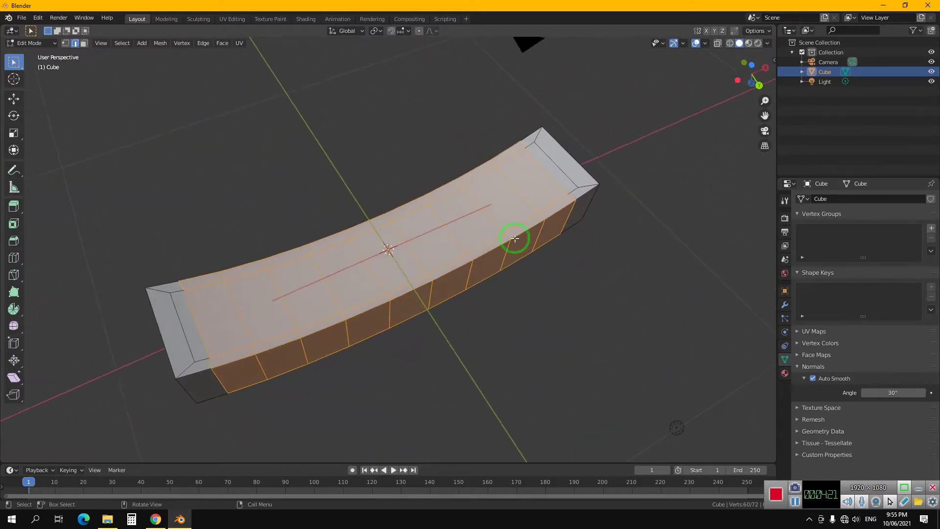
alt+click(570, 177)
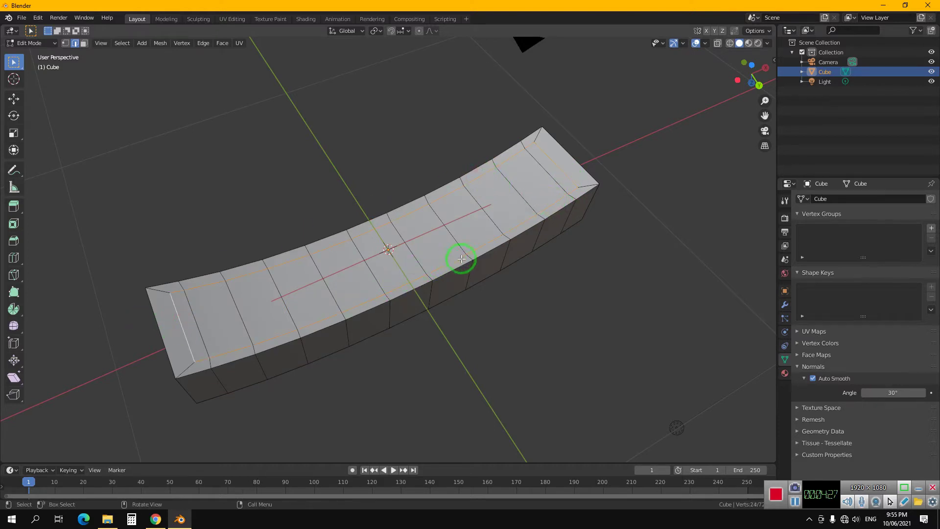
key(ctrl+b)
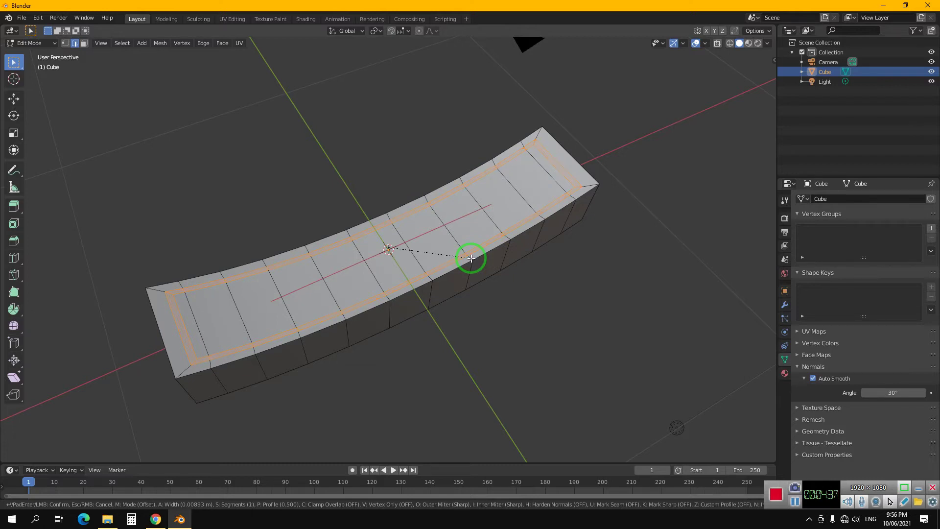
click(467, 260)
- Select the inner loop of the beveled pair on the underside and move it about 0.01 m up along Z
middle_drag(440, 286, 411, 275)
scroll(411, 275, up, 5)
mouse_move(414, 310)
middle_down()
mouse_move(416, 277)
mouse_move(447, 284)
mouse_move(446, 302)
mouse_move(456, 295)
mouse_move(451, 279)
mouse_move(338, 298)
mouse_move(257, 297)
mouse_move(434, 304)
mouse_move(416, 306)
mouse_move(425, 306)
middle_up()
key(Tab)
key(Tab)
click(479, 285)
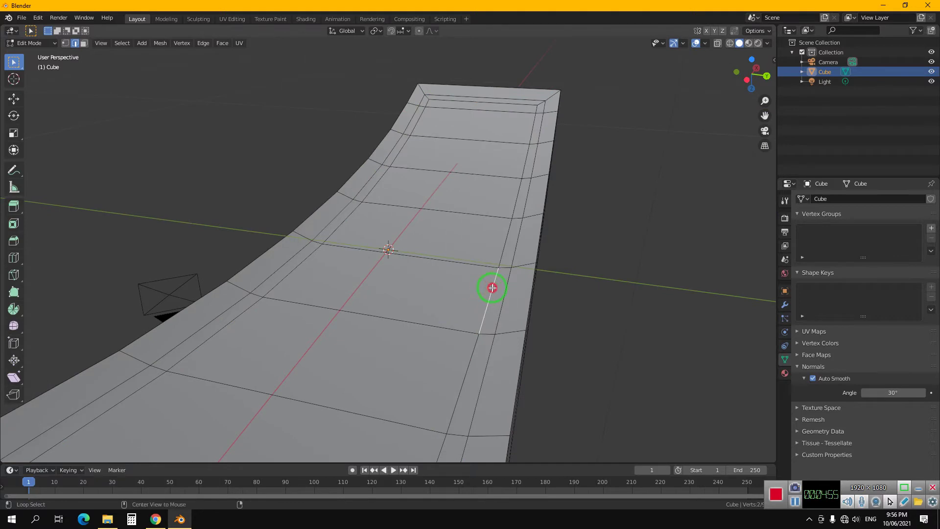
click(507, 103)
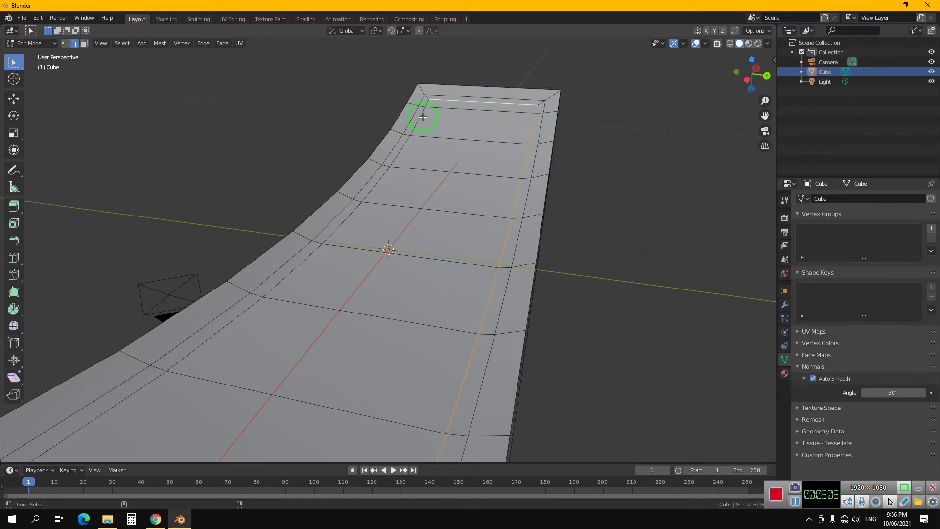
middle_drag(430, 201, 247, 117)
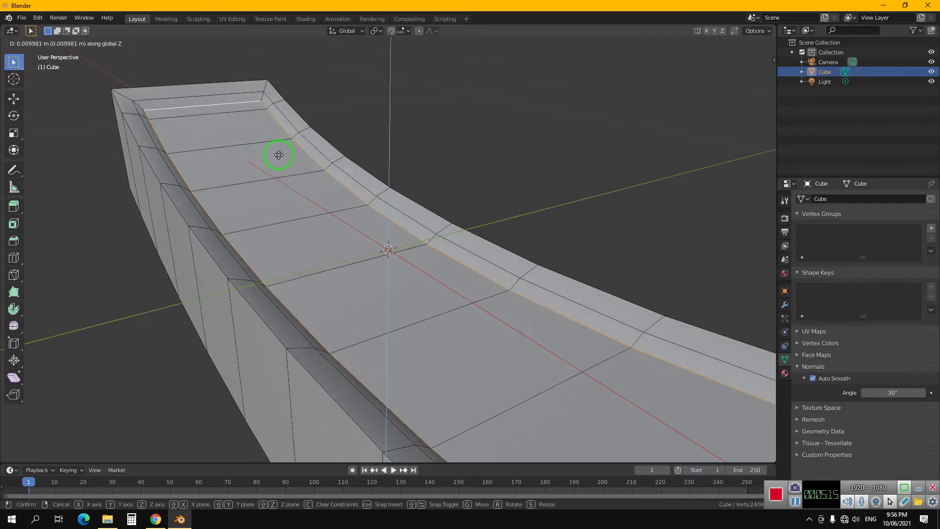
click(278, 155)
- Move the outer loop of the beveled pair about 0.012 m up along Z and return to Object Mode
alt+click(399, 208)
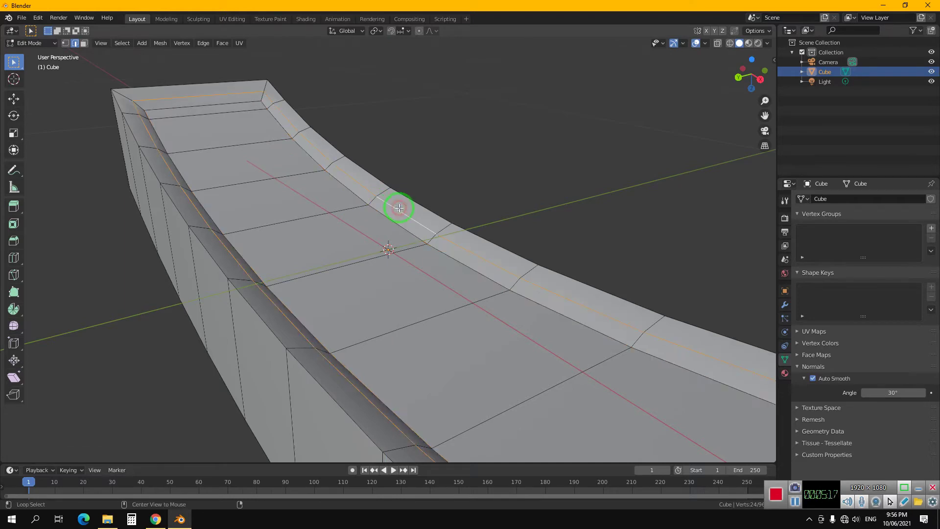
middle_drag(330, 196, 478, 202)
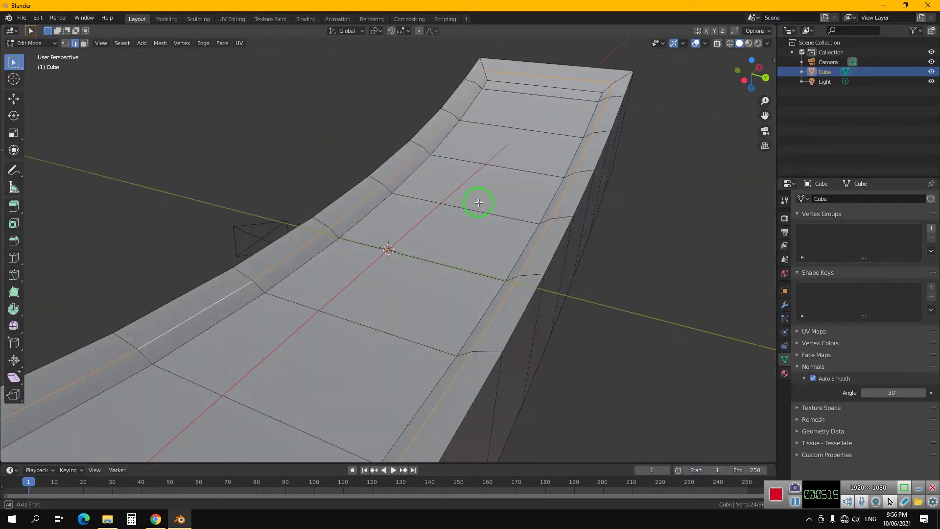
key(g)
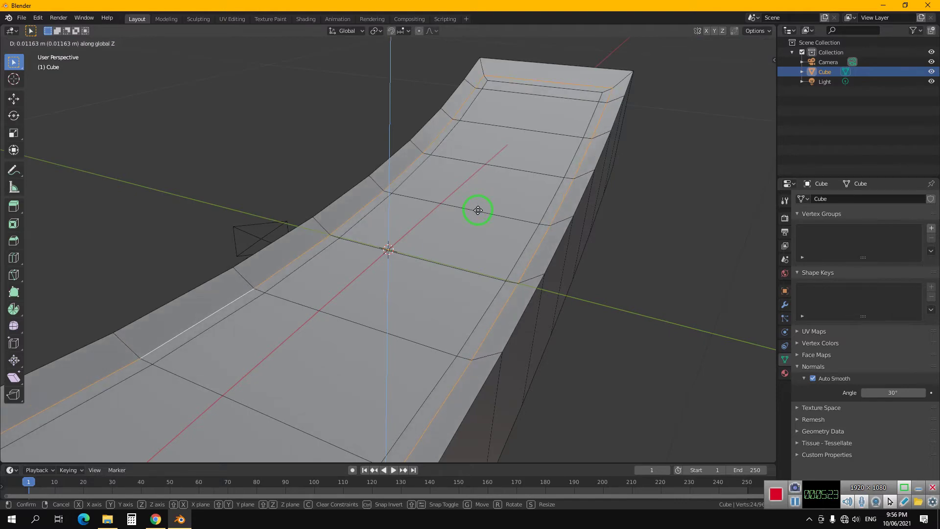
click(478, 209)
middle_drag(478, 210, 428, 291)
key(Tab)
middle_drag(383, 256, 431, 272)
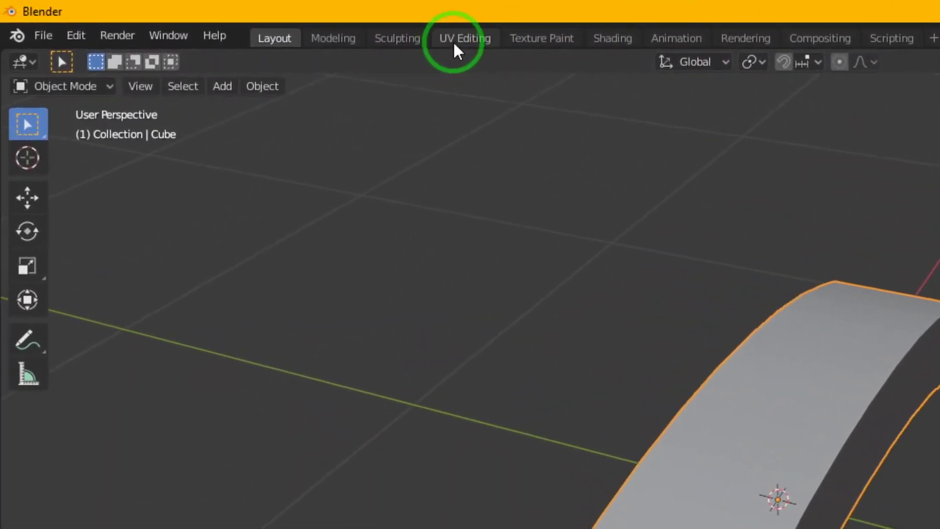
- Unwrap the whole bar with Smart UV Project in the UV Editing workspace, using angle limit 66, and return to the Layout workspace
click(453, 41)
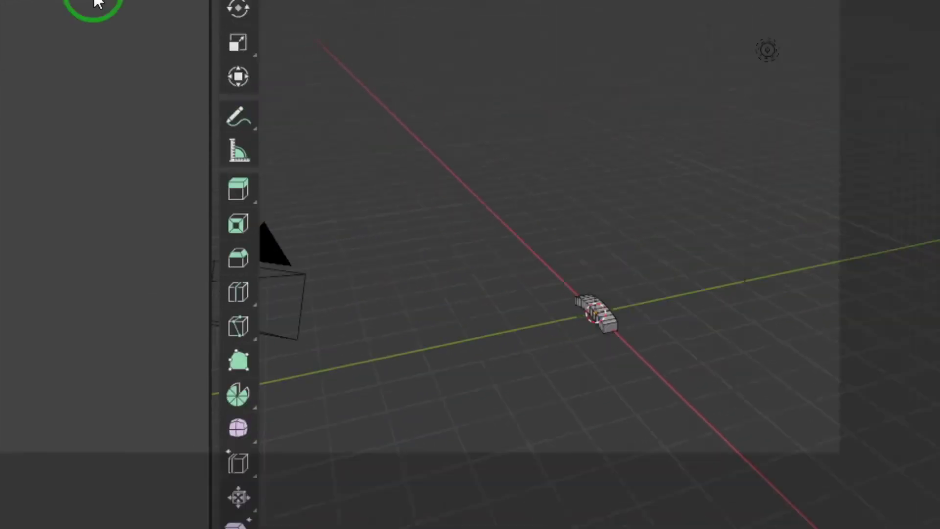
scroll(734, 393, up, 3)
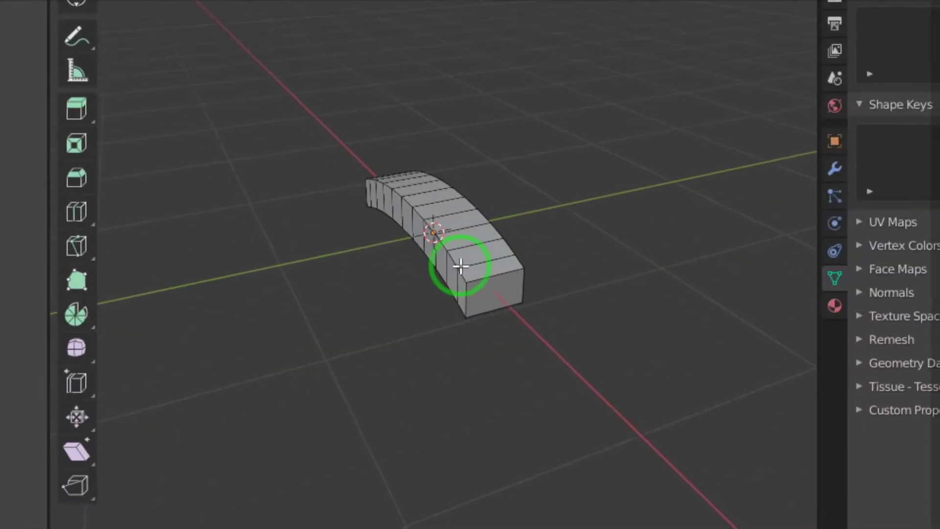
key(a)
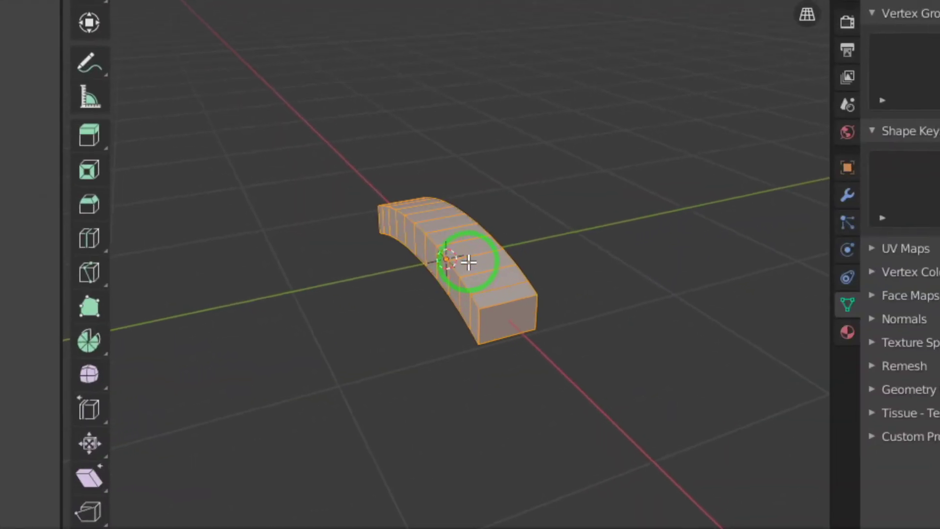
key(u)
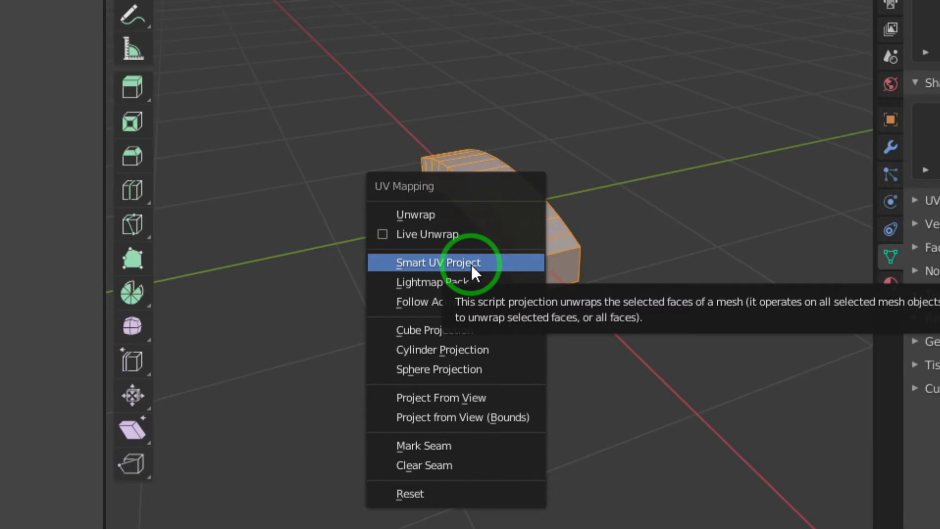
click(471, 263)
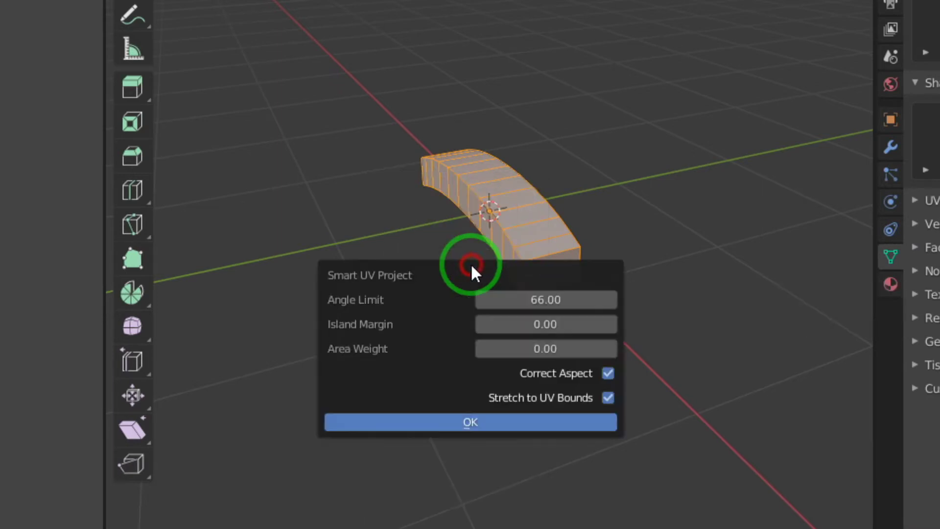
click(472, 283)
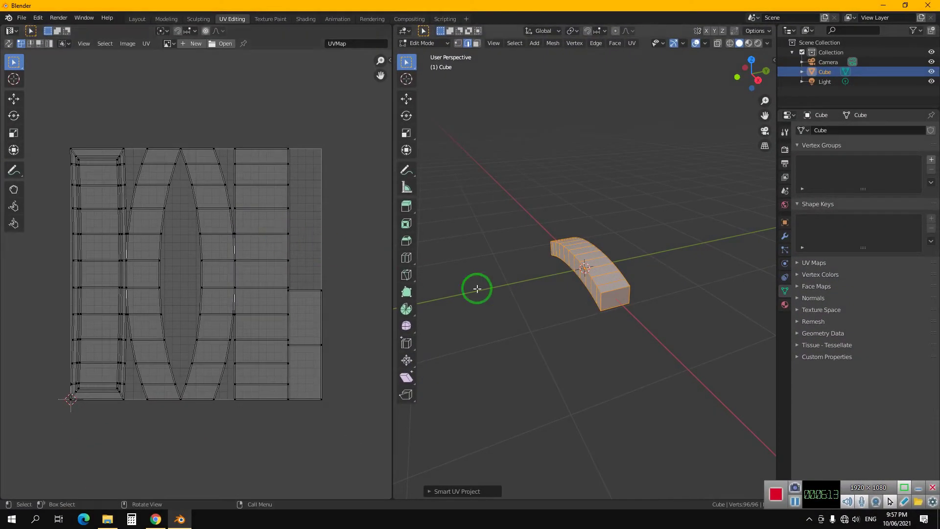
middle_drag(561, 300, 636, 289)
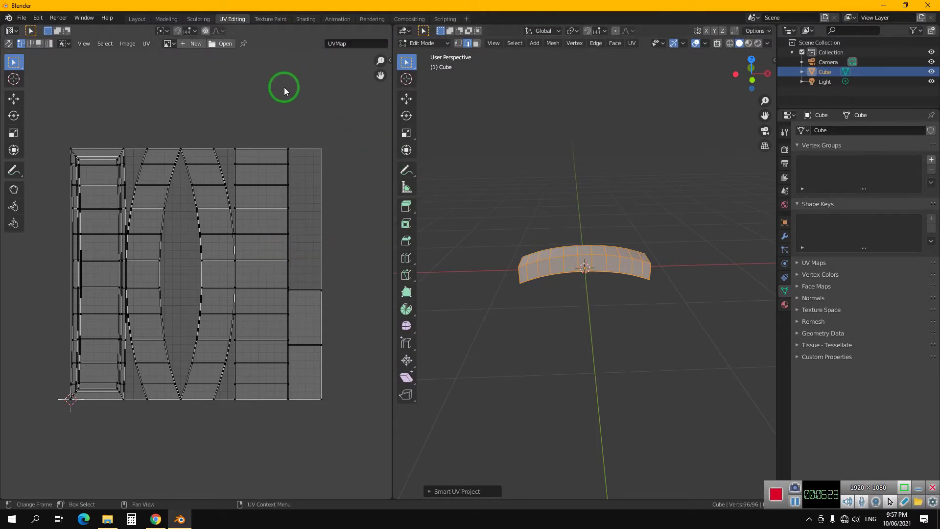
click(137, 18)
middle_drag(389, 225, 293, 237)
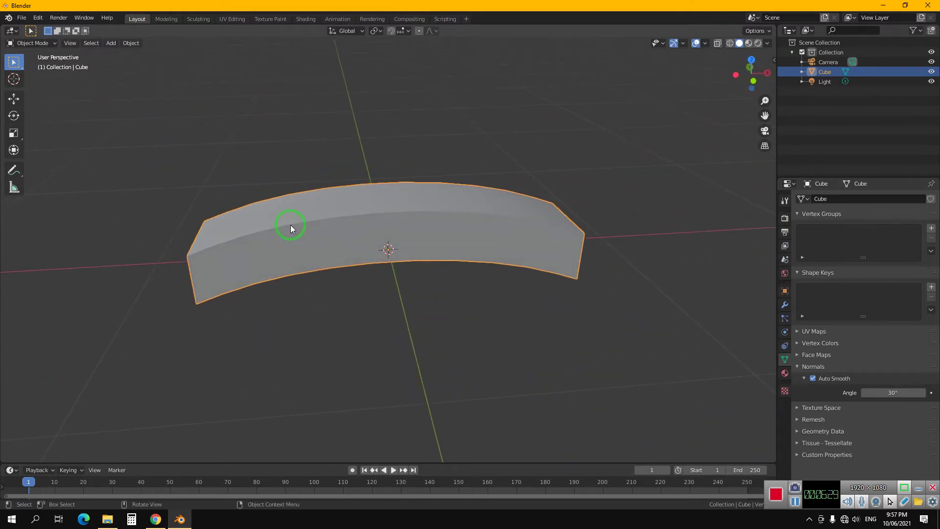
mouse_move(302, 225)
middle_down()
mouse_move(342, 221)
mouse_move(286, 221)
mouse_move(295, 232)
middle_up()
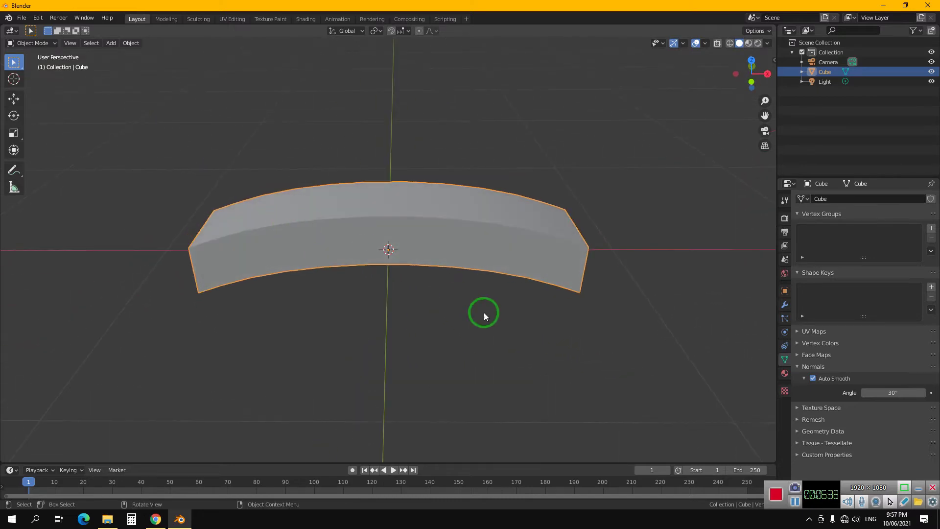
- Examine the texture image Material_Base_Color.png in Photos, then switch back to Blender
click(798, 504)
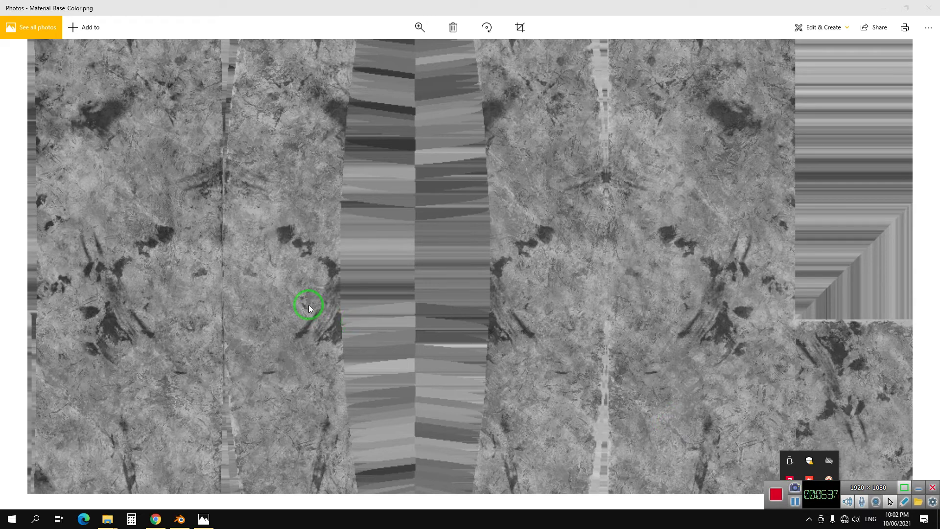
drag(305, 306, 346, 380)
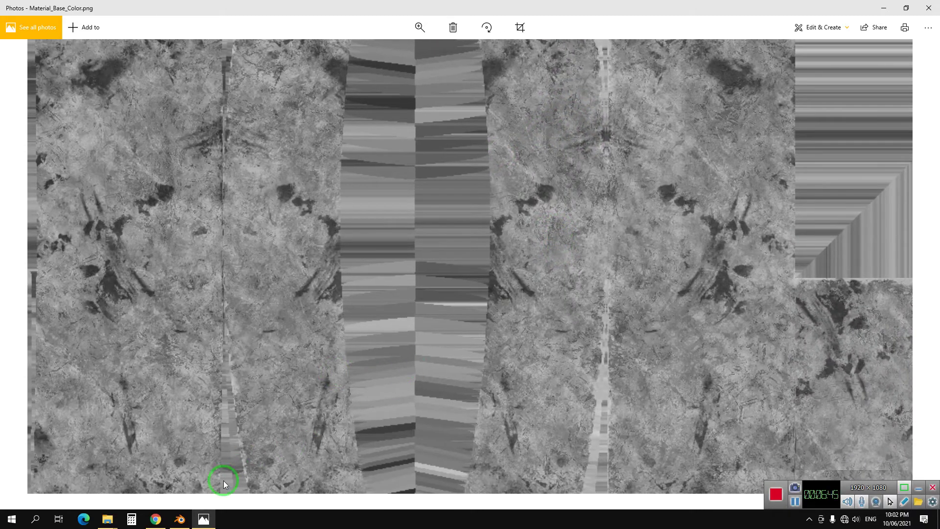
click(184, 519)
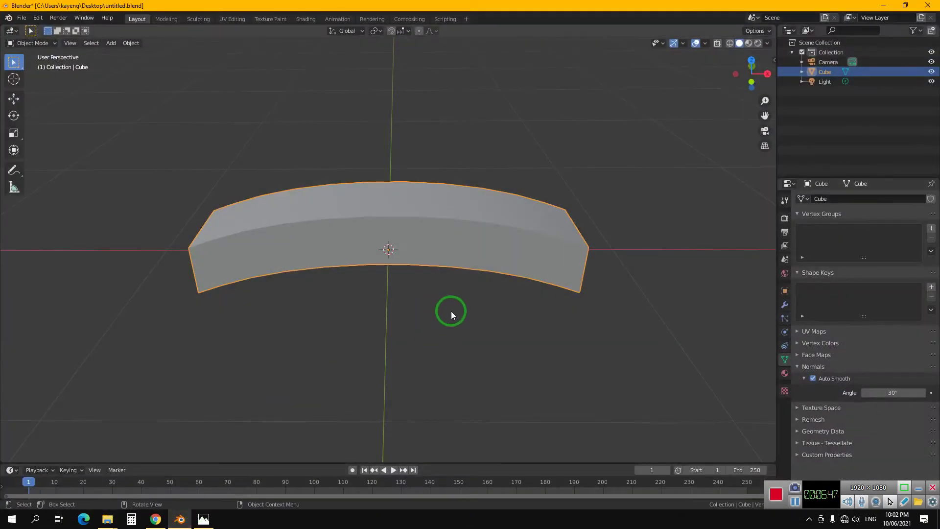
- In the Shading workspace, set the viewport to Rendered shading and the render engine to Cycles
middle_drag(410, 251, 467, 251)
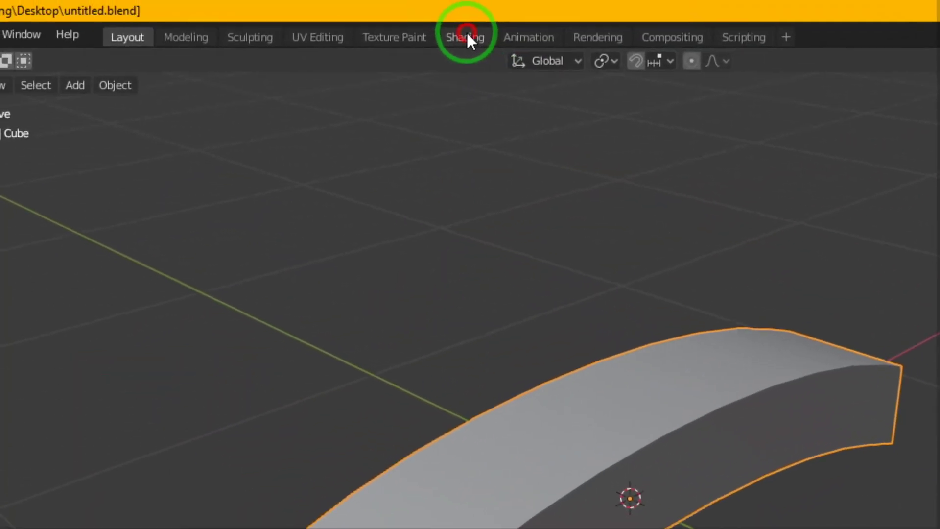
click(467, 35)
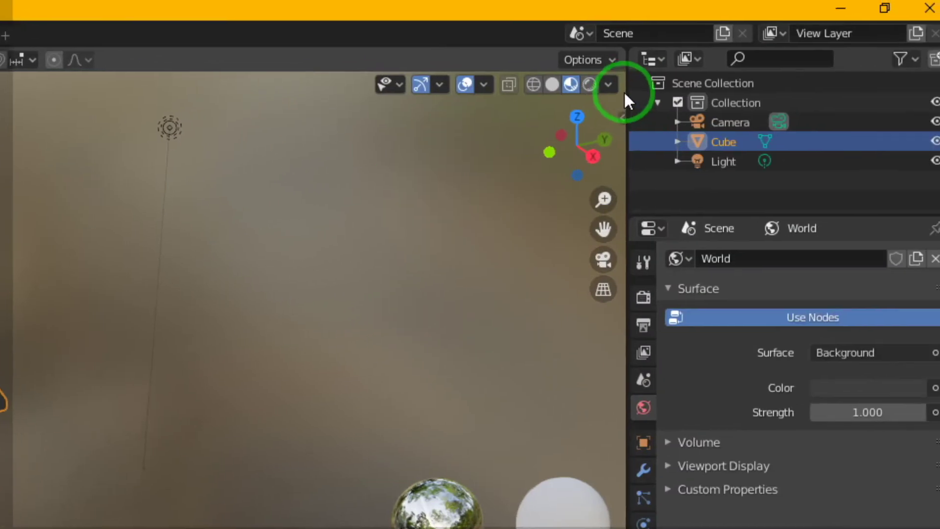
click(798, 38)
click(636, 271)
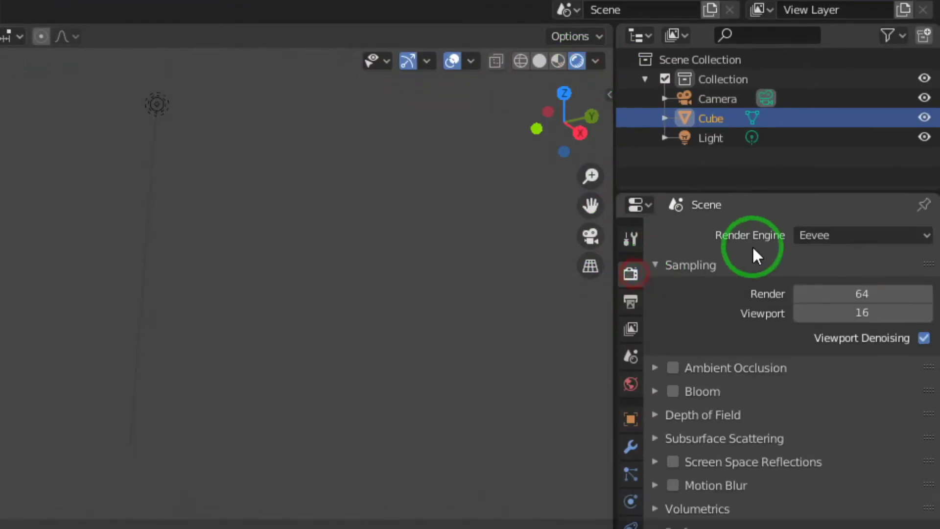
click(822, 231)
click(818, 298)
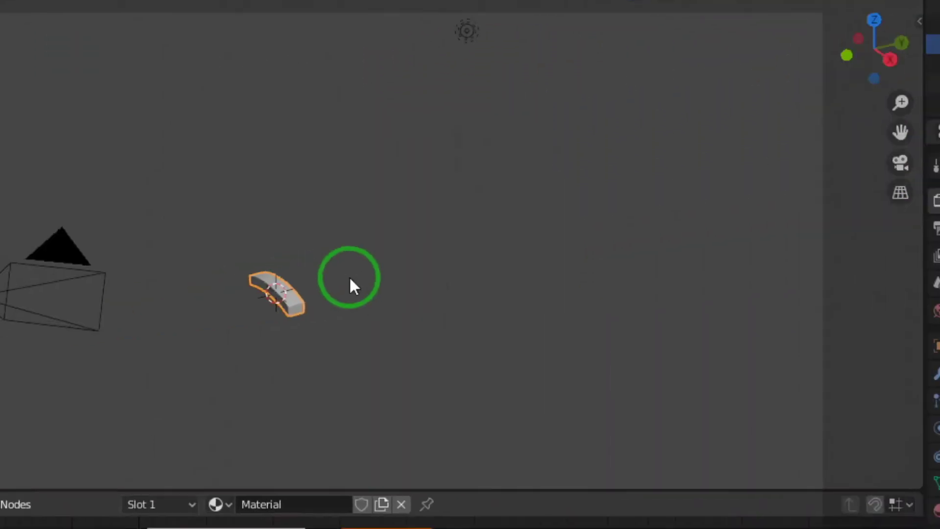
- Run Principled Texture Setup on the Principled BSDF node with the base color, height, metallic, mixed AO, OpenGL normal and roughness images from the money folder
scroll(472, 274, up, 3)
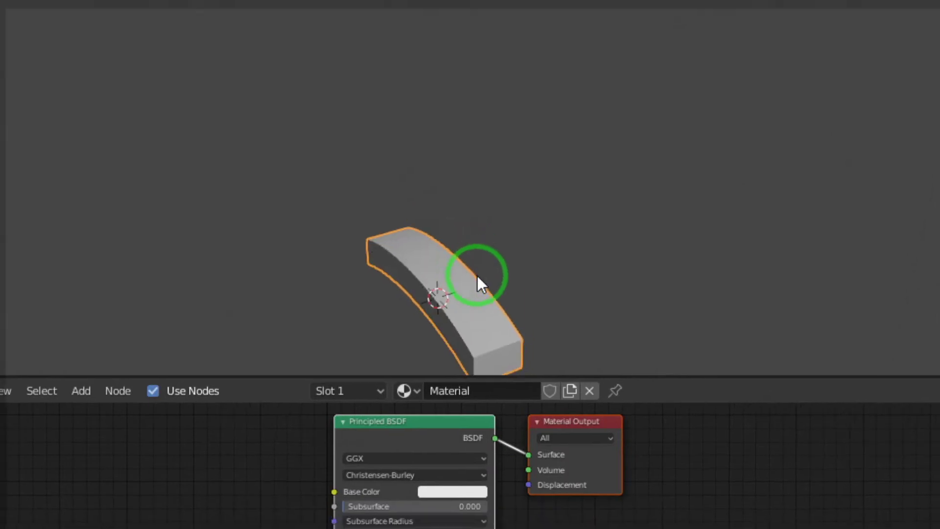
shift+middle_drag(492, 284, 572, 176)
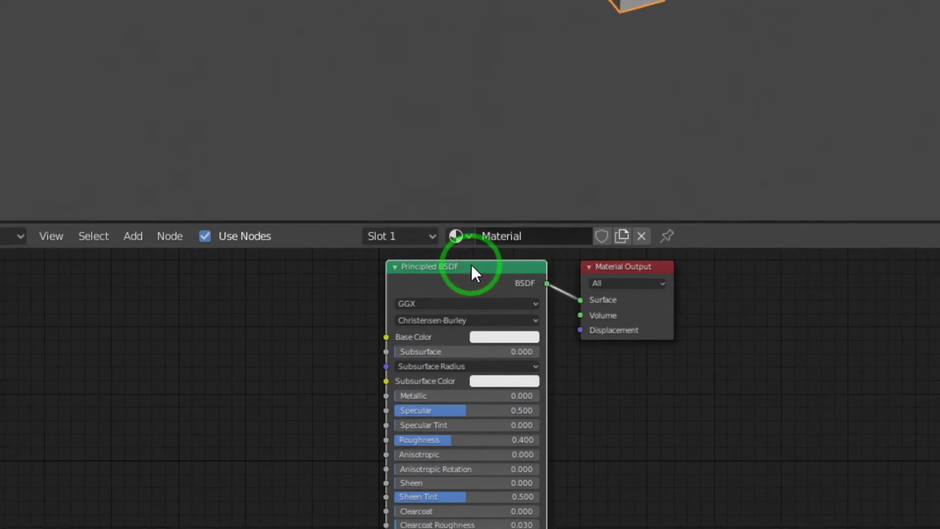
key(ctrl+shift+t)
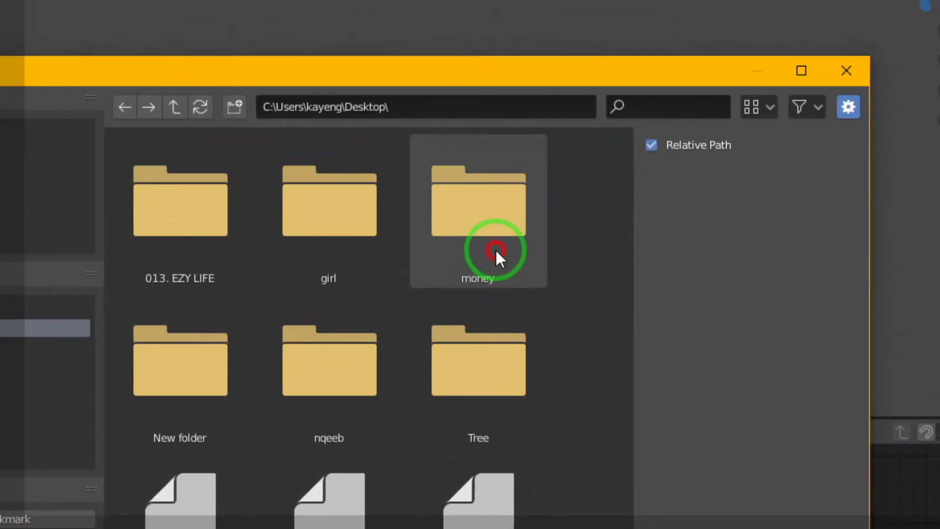
double_click(503, 250)
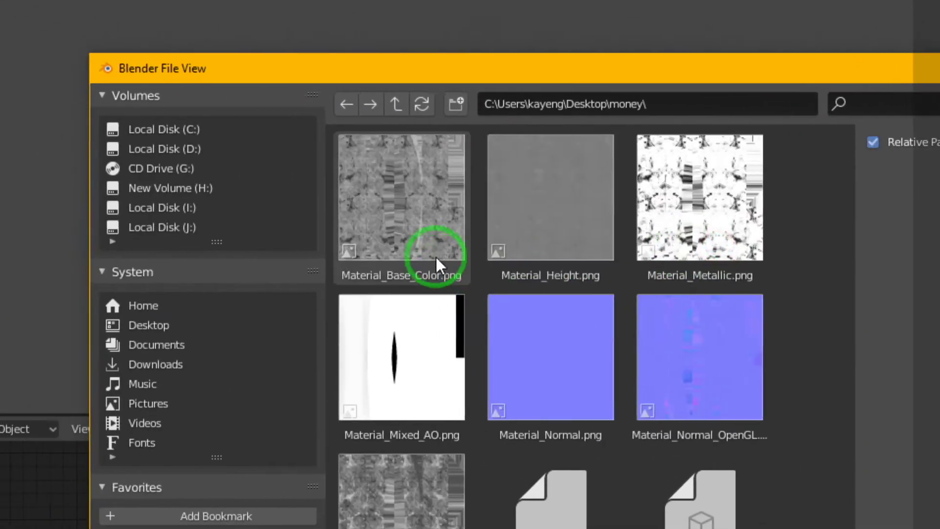
click(436, 264)
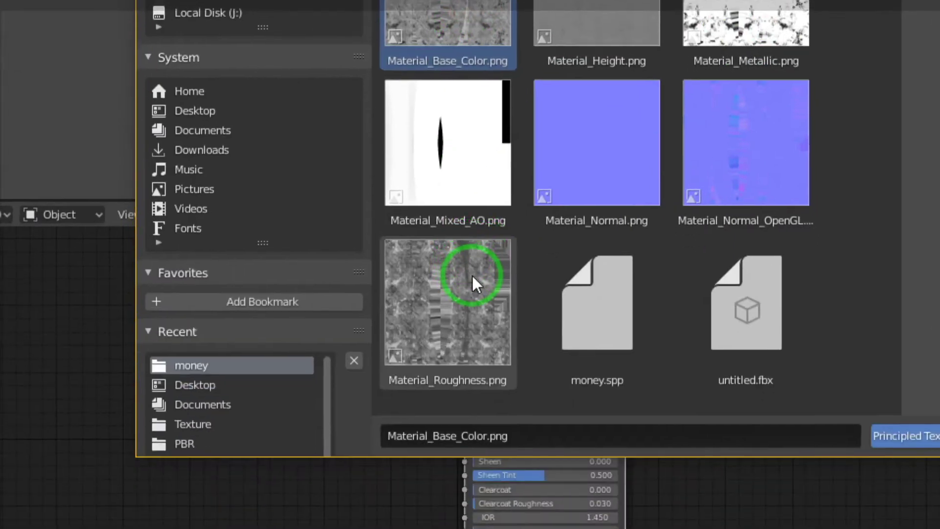
shift+click(423, 494)
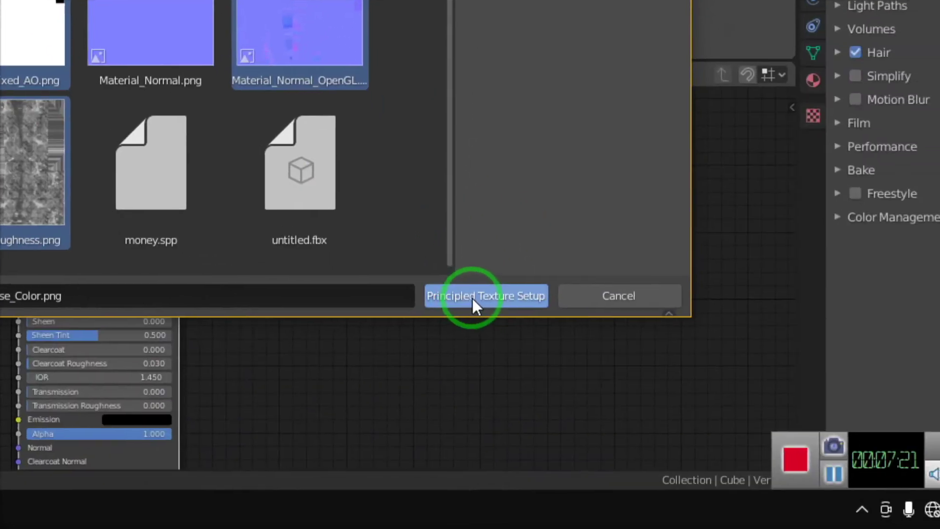
click(567, 375)
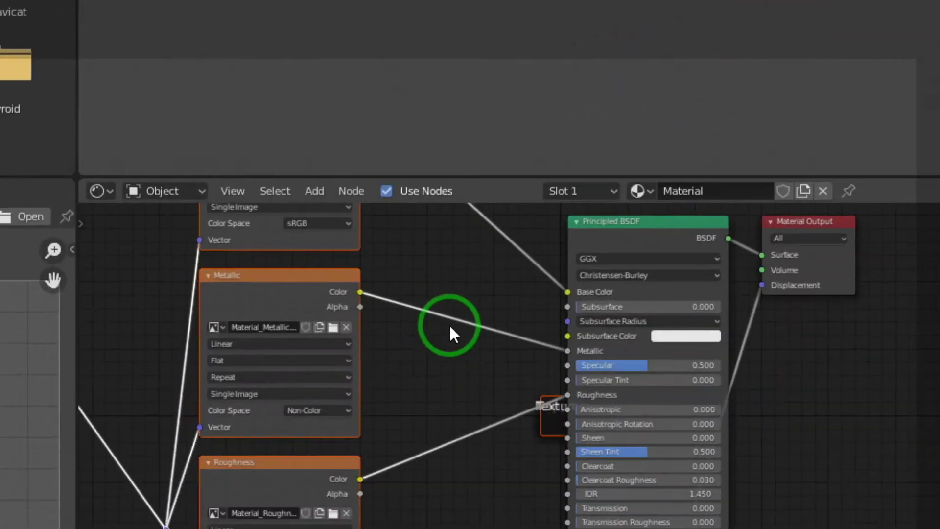
scroll(474, 267, down, 4)
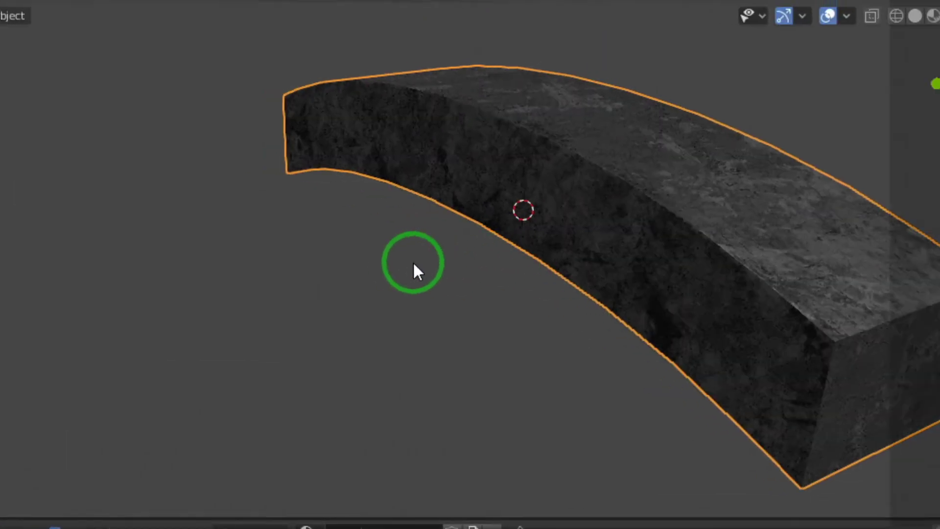
- Inspect the textured bar up close, return to the Layout workspace and set its viewport to Rendered shading
scroll(561, 274, up, 5)
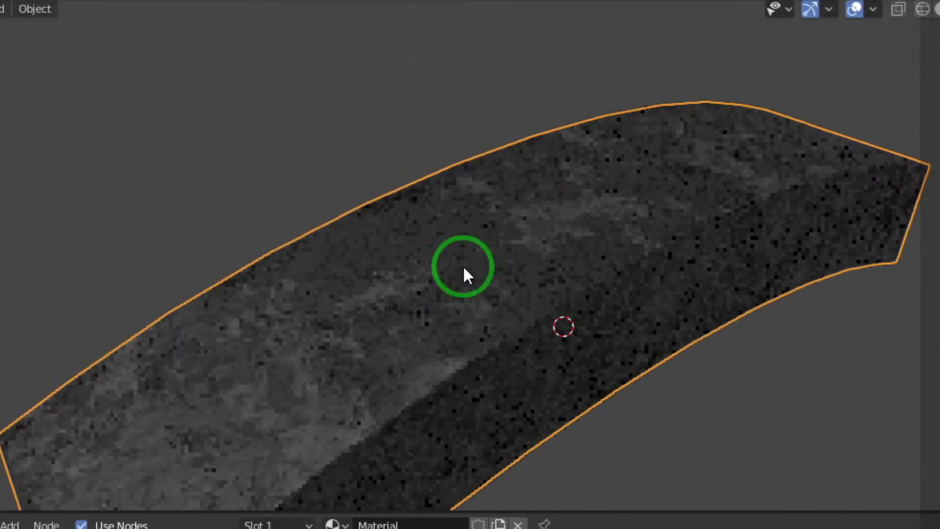
scroll(462, 265, down, 3)
middle_drag(458, 275, 411, 223)
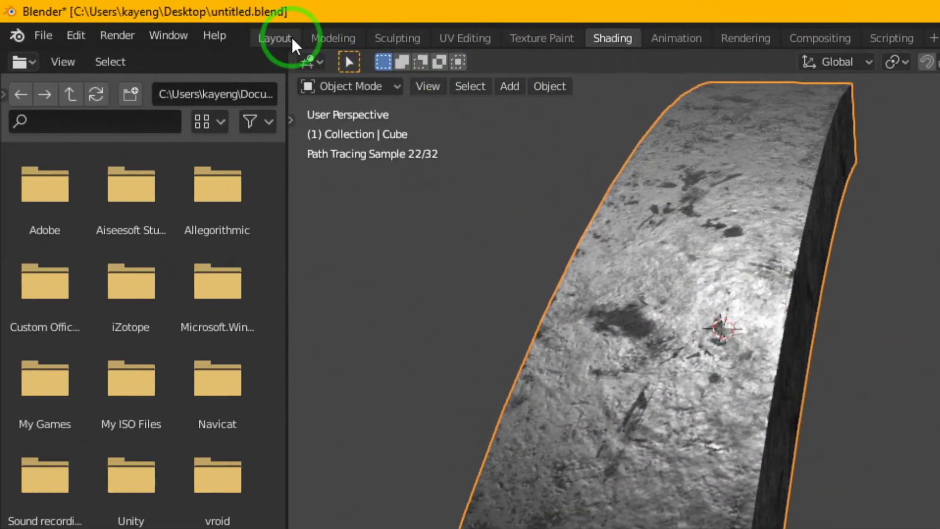
click(287, 37)
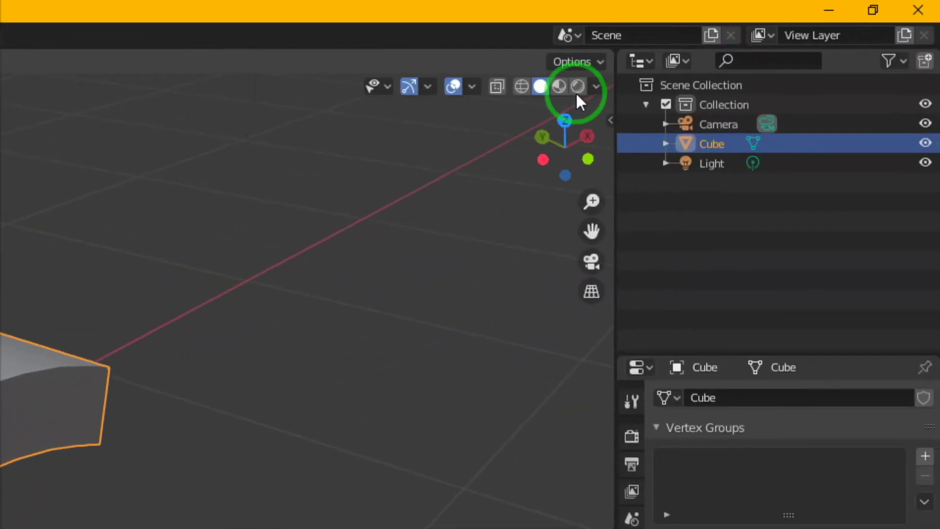
click(554, 88)
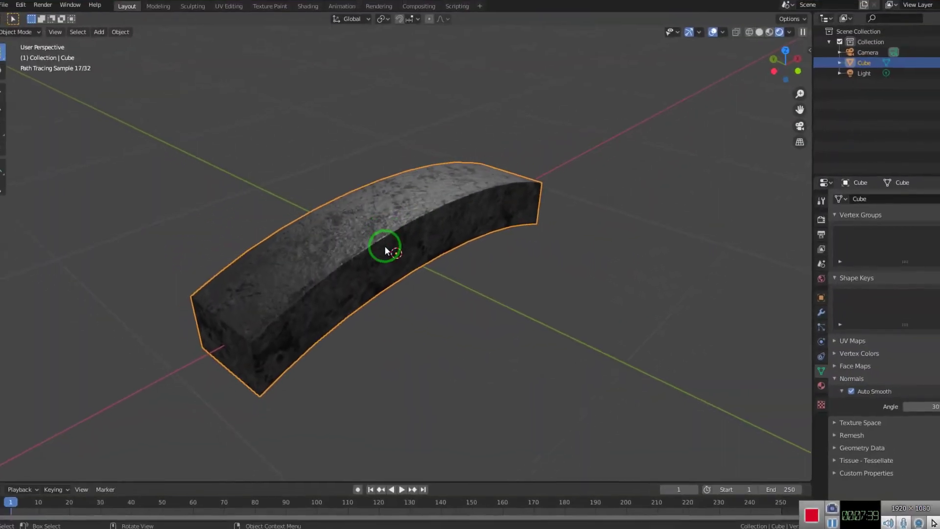
scroll(385, 247, up, 3)
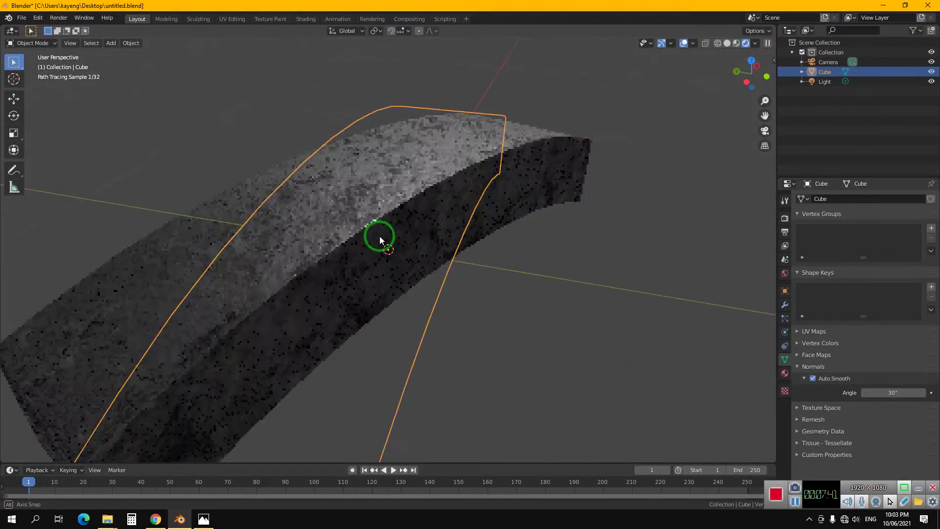